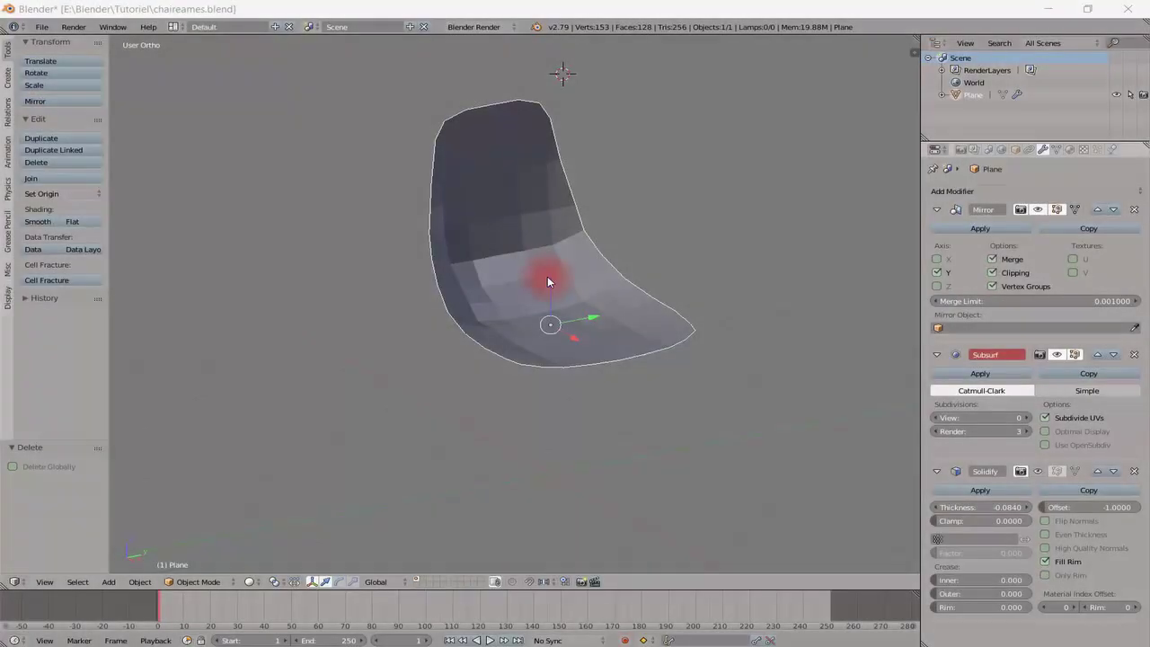
Turn on the viewport display of the chair shell's Solidify modifier.
{"action": "middle_click_drag", "start_coordinate": [455, 246], "coordinate": [719, 239]}
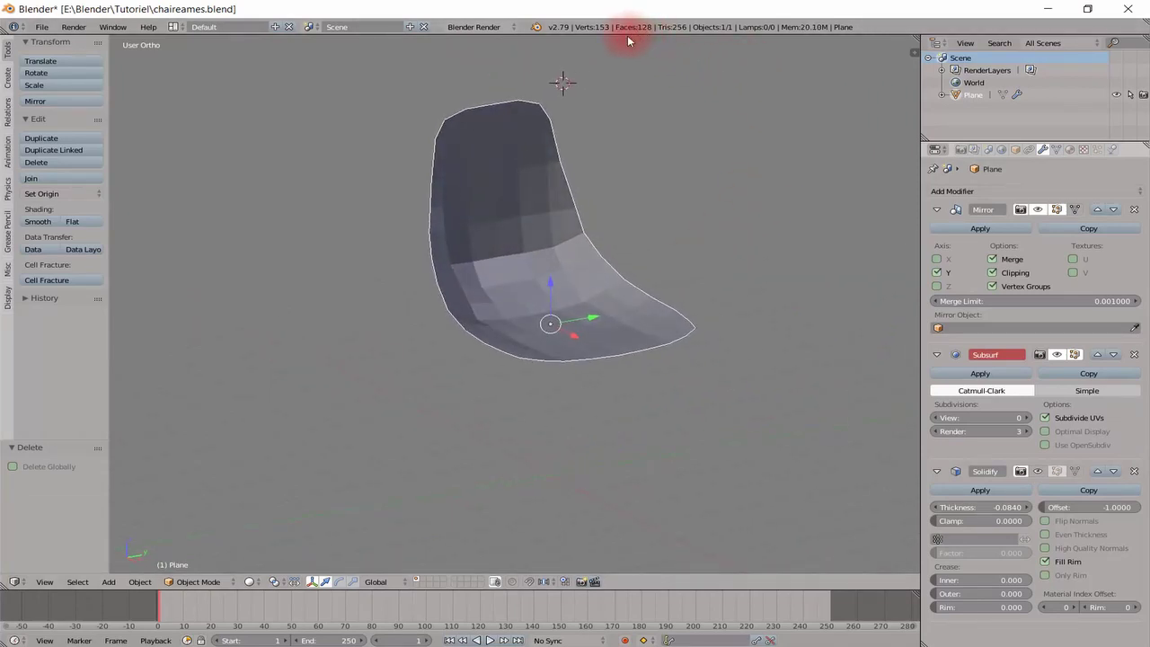
{"action": "middle_click_drag", "start_coordinate": [698, 264], "coordinate": [938, 509]}
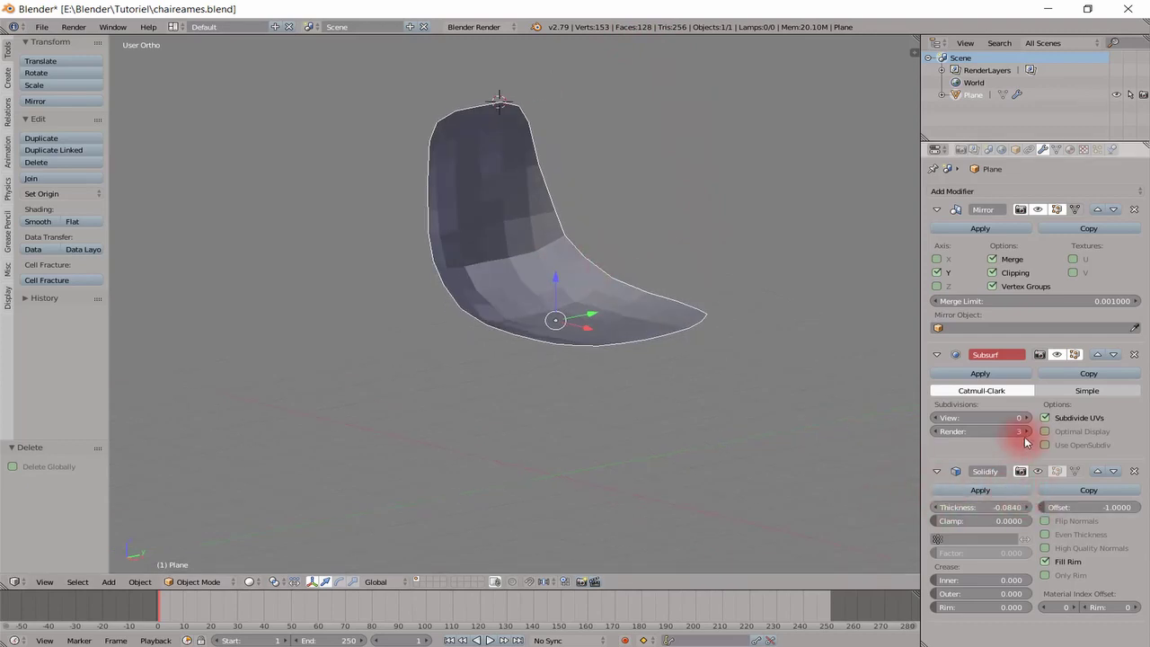
{"action": "left_click", "coordinate": [1038, 471]}
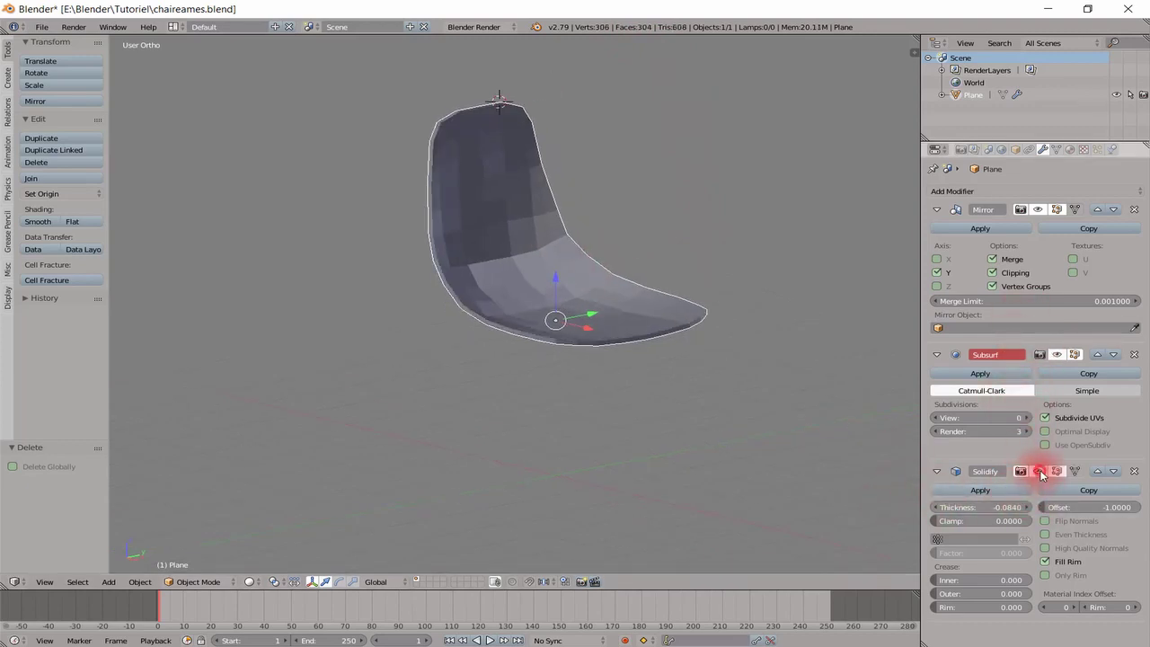
Raise the Subsurf modifier's view subdivisions to 4 on the chair shell.
{"action": "middle_click_drag", "start_coordinate": [854, 403], "coordinate": [665, 334]}
{"action": "left_click", "coordinate": [1026, 418]}
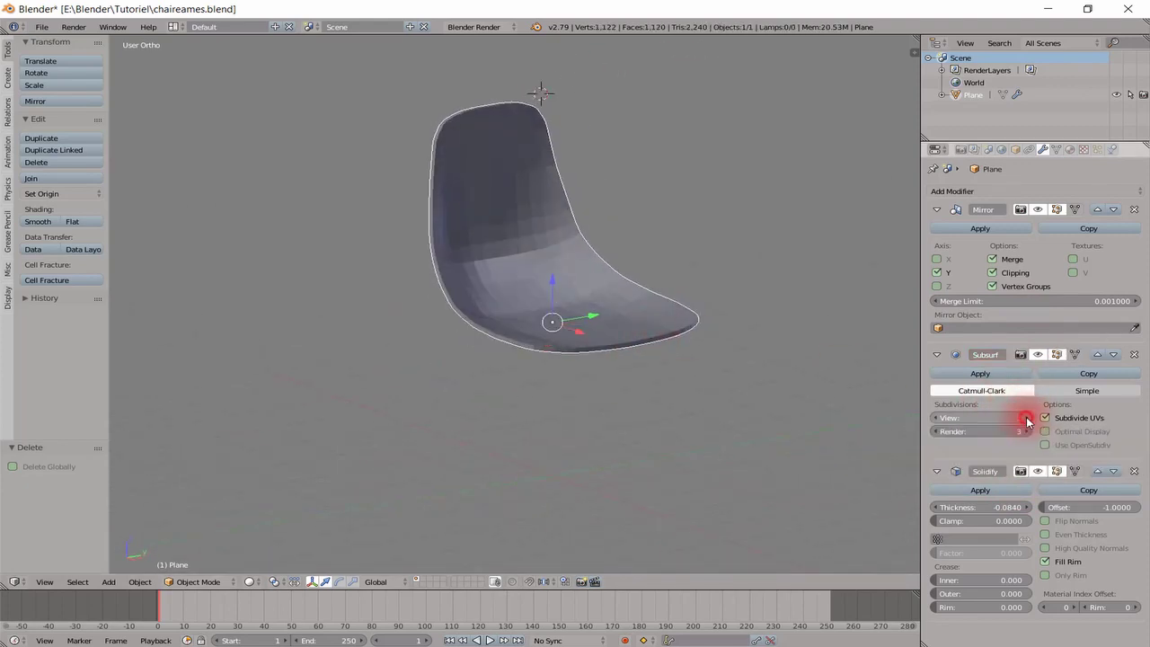
{"action": "left_click", "coordinate": [1027, 417]}
{"action": "left_click", "coordinate": [1024, 418]}
{"action": "left_click", "coordinate": [1024, 418]}
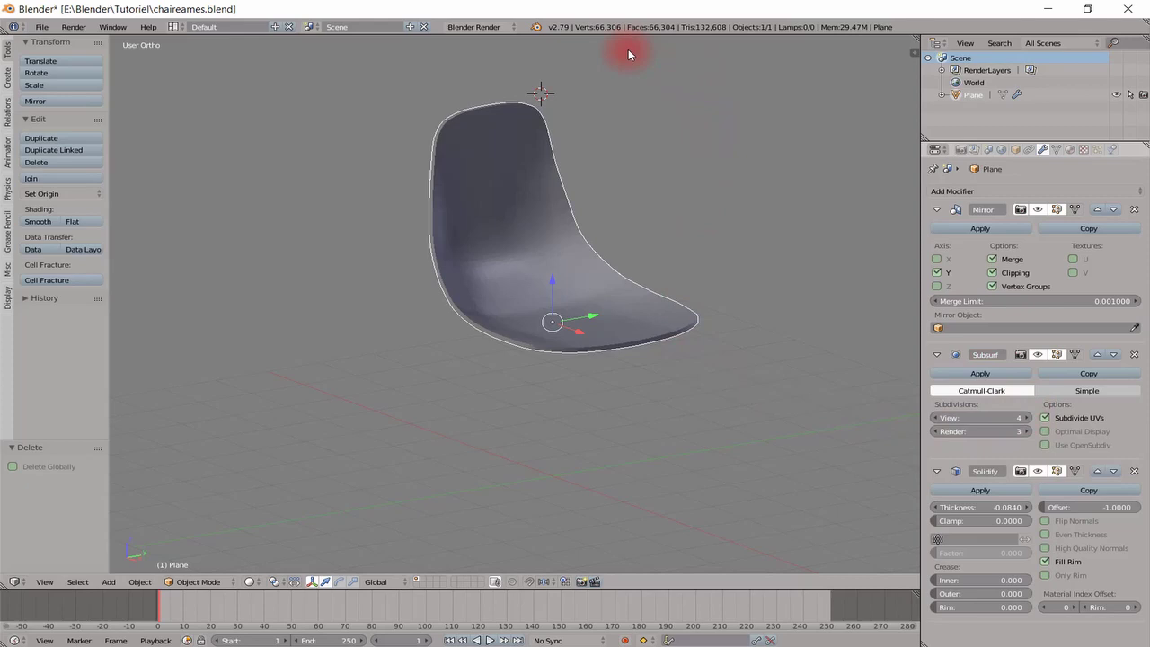
Lower the Subsurf modifier's view subdivisions back to 0.
{"action": "left_click", "coordinate": [933, 419]}
{"action": "left_click", "coordinate": [933, 419]}
{"action": "left_click", "coordinate": [933, 419]}
{"action": "left_click", "coordinate": [933, 420]}
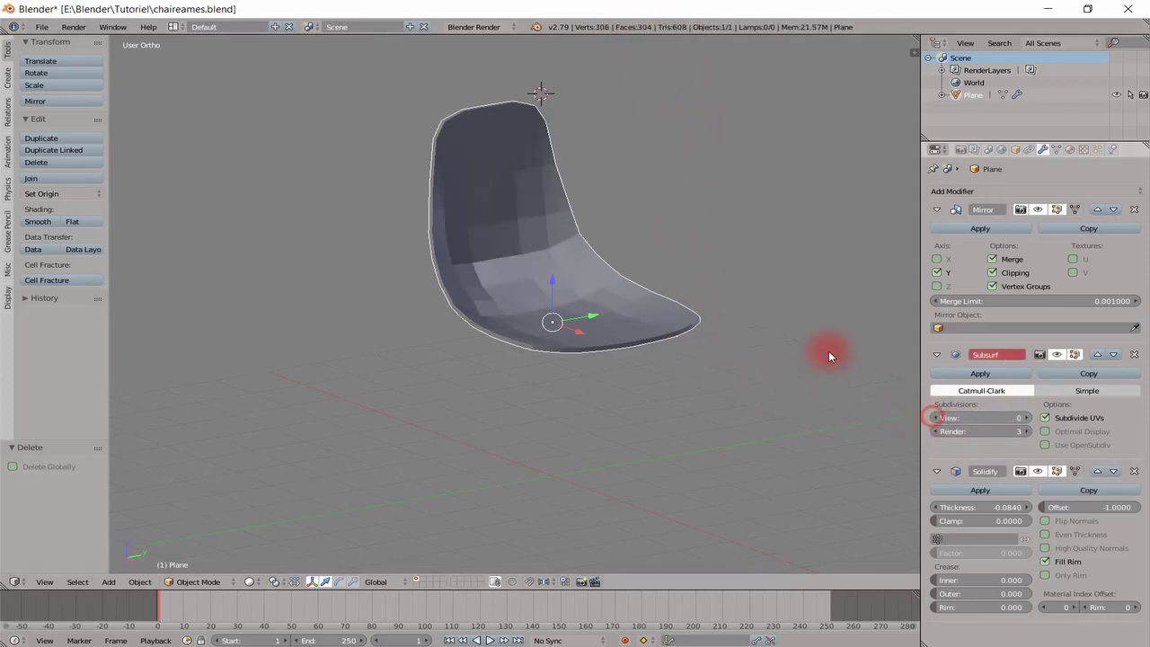
Export the chair shell as a Wavefront OBJ file named chaireames_fusion360.obj in the Tutoriel folder.
{"action": "mouse_move", "coordinate": [667, 218]}
{"action": "middle_mouse_down"}
{"action": "mouse_move", "coordinate": [666, 202]}
{"action": "mouse_move", "coordinate": [642, 233]}
{"action": "mouse_move", "coordinate": [693, 244]}
{"action": "middle_mouse_up"}
{"action": "left_click", "coordinate": [41, 26]}
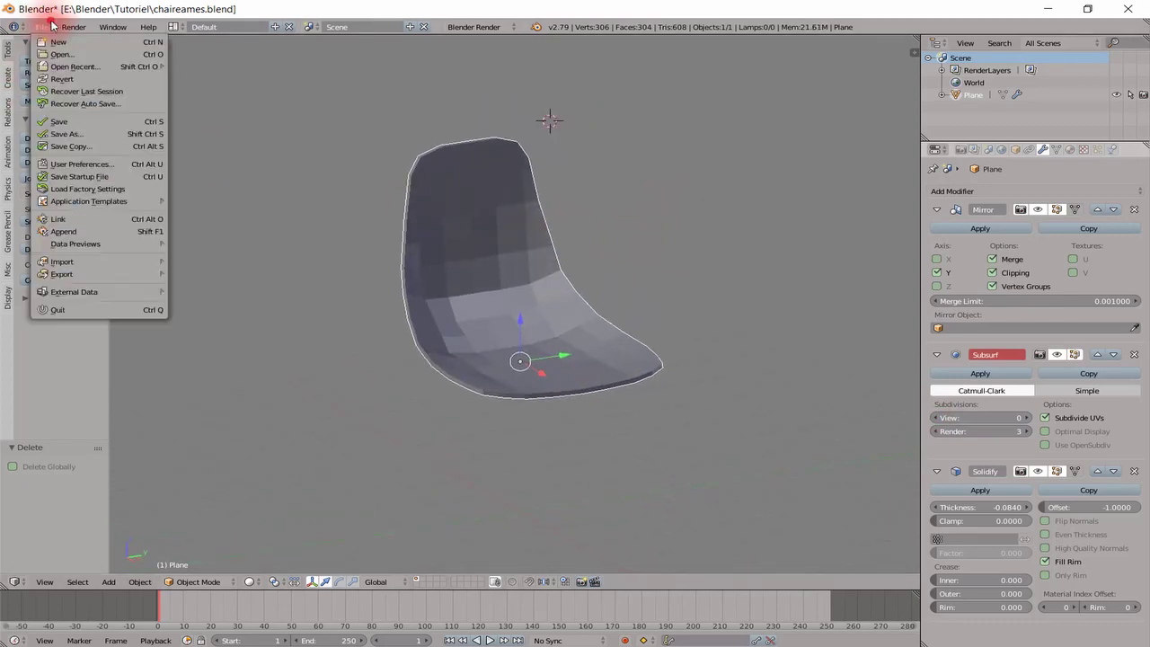
{"action": "mouse_move", "coordinate": [66, 274]}
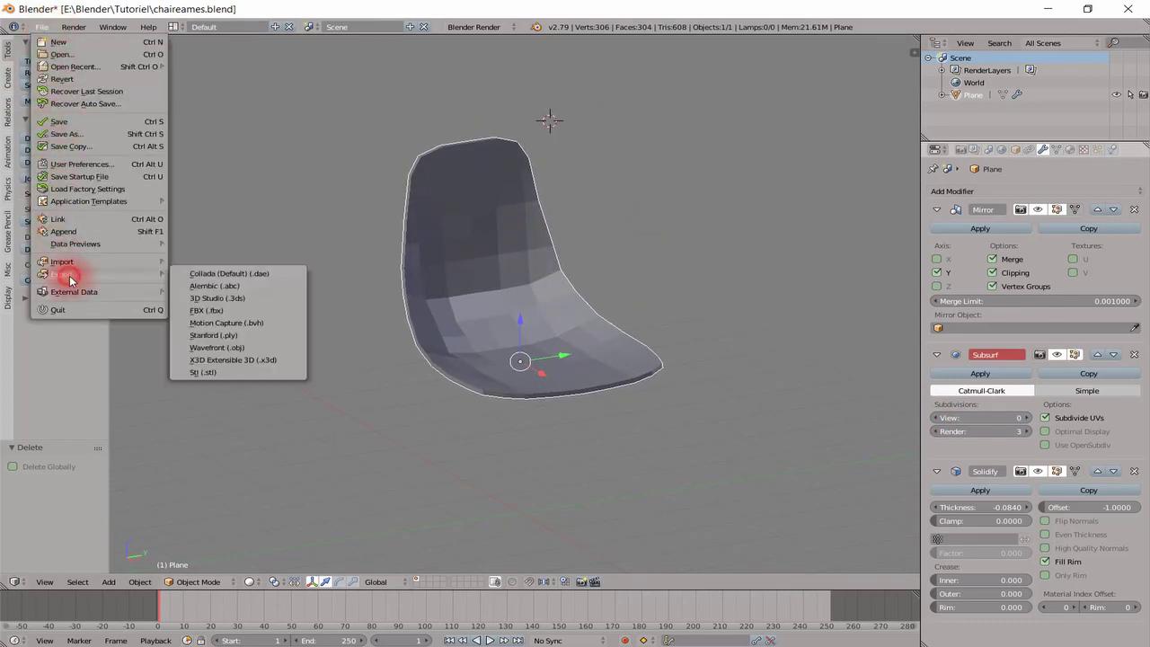
{"action": "left_click", "coordinate": [209, 348]}
{"action": "left_click", "coordinate": [543, 72]}
{"action": "type", "text": "_base"}
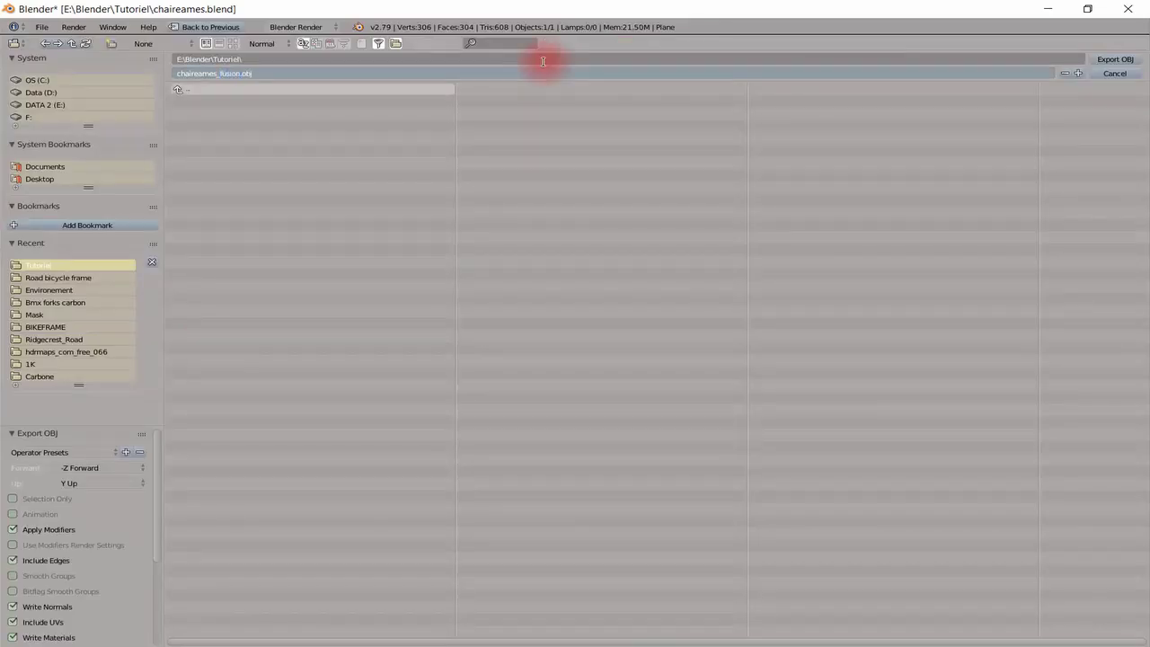
{"action": "key", "text": "Return"}
{"action": "key", "text": "Return"}
{"action": "middle_click_drag", "start_coordinate": [497, 213], "coordinate": [507, 218]}
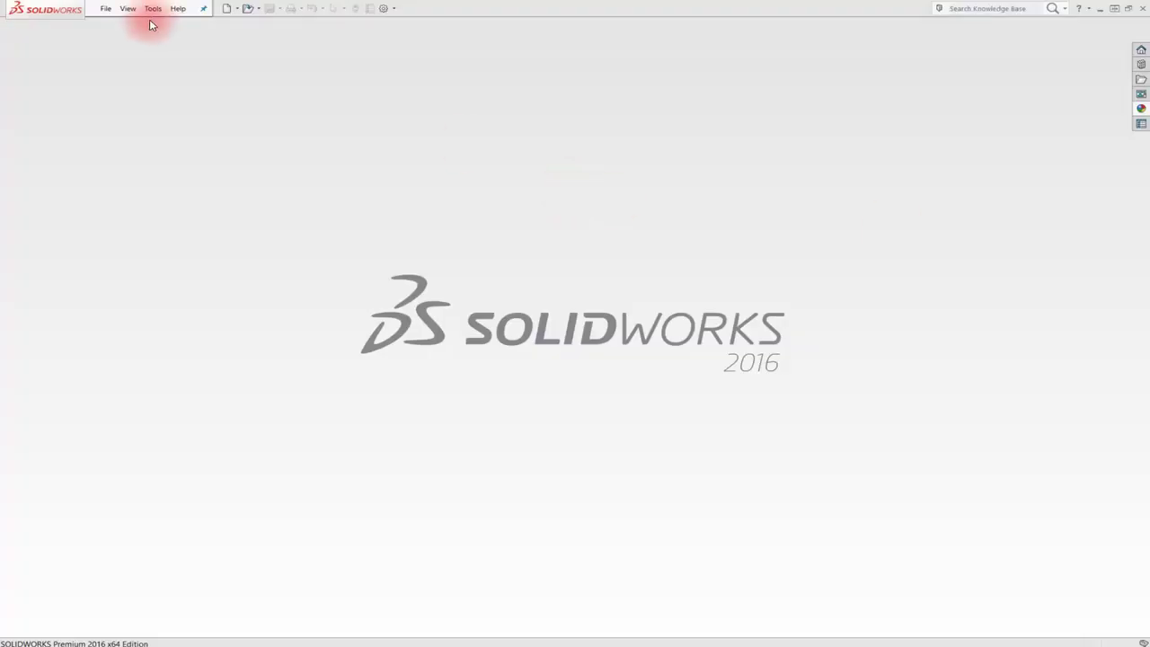
In SOLIDWORKS, open the chaireames mesh file from the Tutoriel folder.
{"action": "left_click", "coordinate": [106, 9]}
{"action": "left_click", "coordinate": [121, 34]}
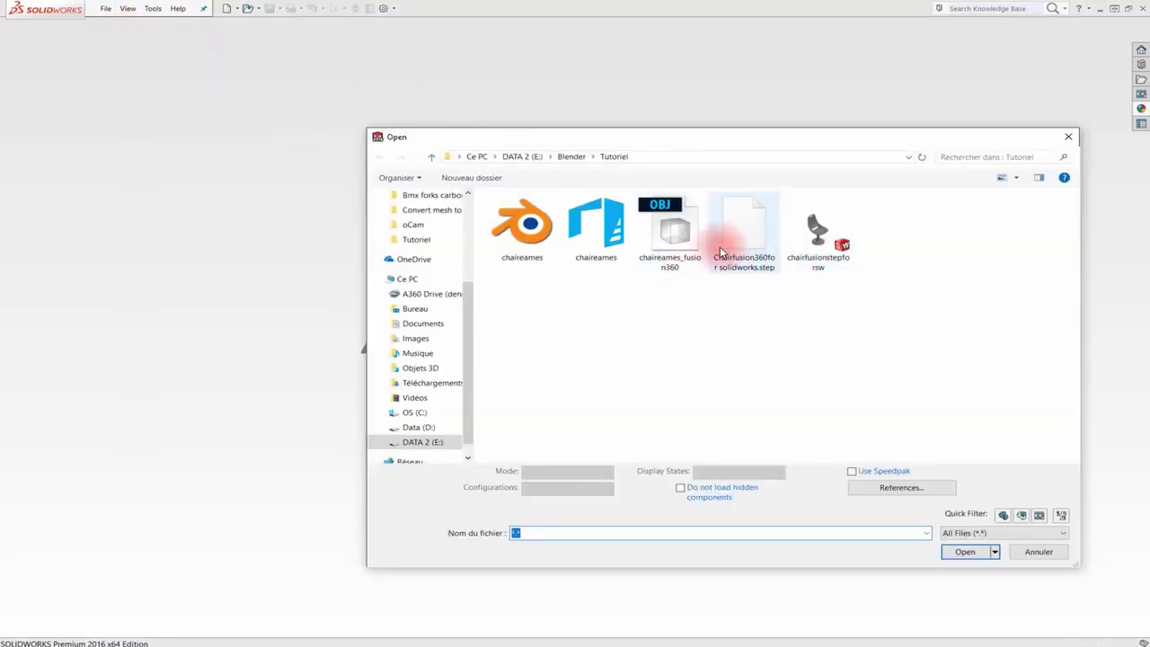
{"action": "left_click", "coordinate": [606, 249]}
{"action": "left_click", "coordinate": [966, 551]}
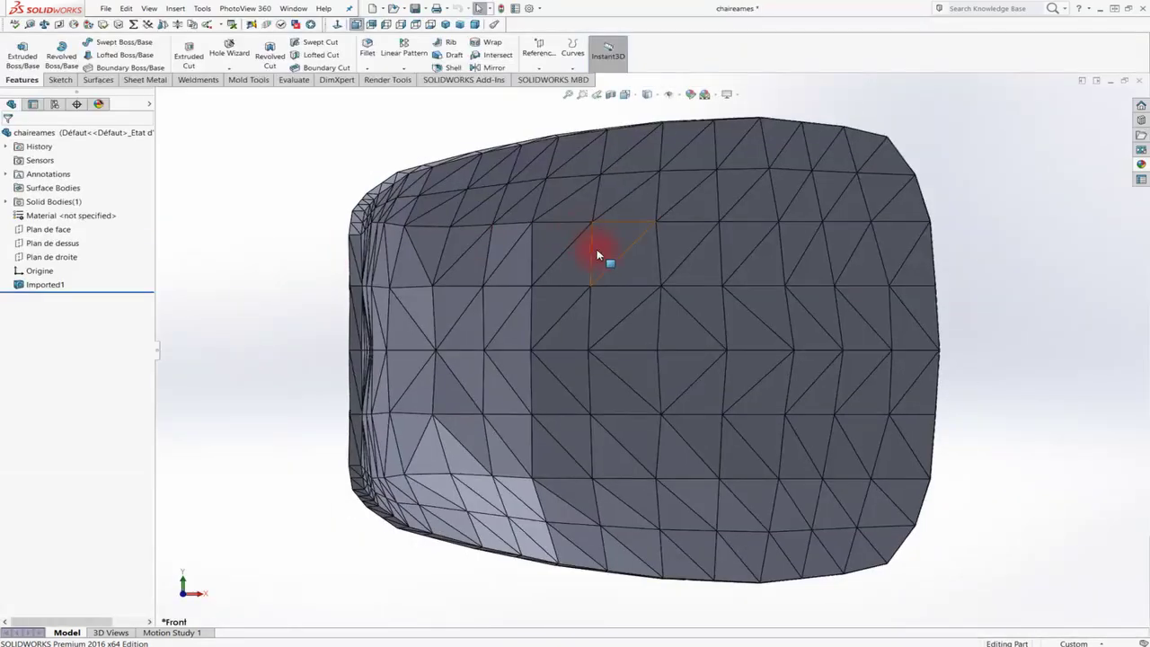
Inspect the imported chair body from several angles and display it shaded without edges.
{"action": "scroll", "coordinate": [568, 301], "scroll_direction": "down", "scroll_amount": 5}
{"action": "scroll", "coordinate": [644, 300], "scroll_direction": "up", "scroll_amount": 5}
{"action": "middle_click_drag", "start_coordinate": [654, 302], "coordinate": [603, 193]}
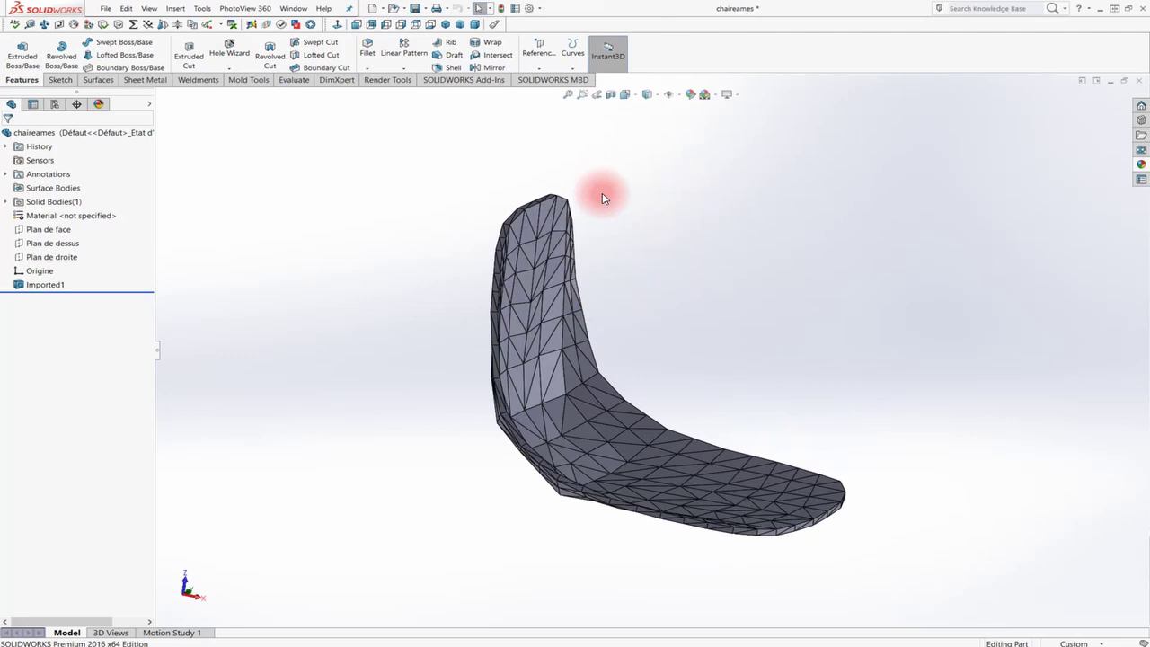
{"action": "left_click", "coordinate": [652, 97]}
{"action": "left_click", "coordinate": [647, 125]}
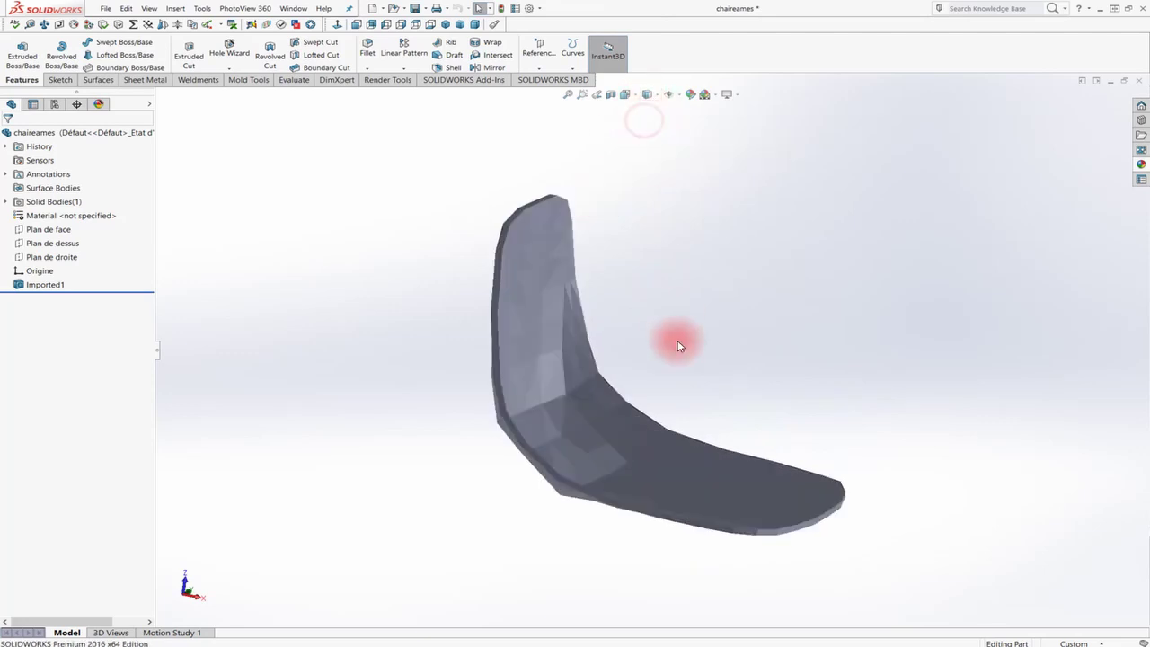
{"action": "mouse_move", "coordinate": [675, 342]}
{"action": "middle_mouse_down"}
{"action": "mouse_move", "coordinate": [596, 356]}
{"action": "mouse_move", "coordinate": [496, 344]}
{"action": "mouse_move", "coordinate": [603, 329]}
{"action": "mouse_move", "coordinate": [624, 380]}
{"action": "middle_mouse_up"}
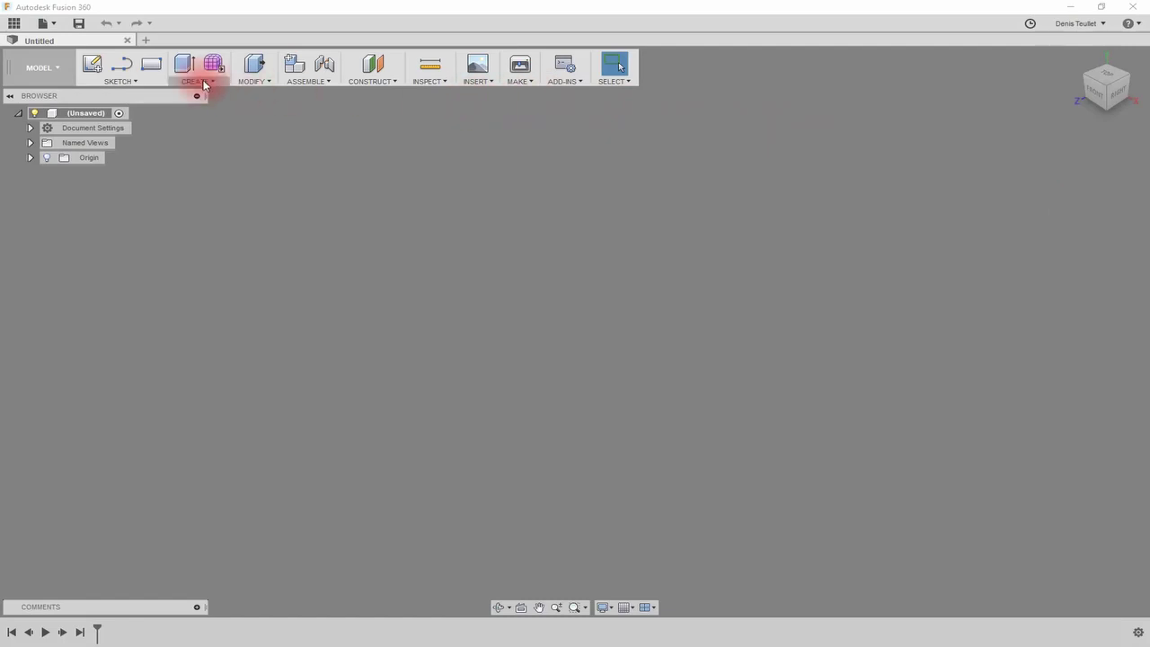
In Fusion 360, insert the chaireames_fusion360 OBJ file as a mesh body and finish the mesh.
{"action": "left_click", "coordinate": [198, 81]}
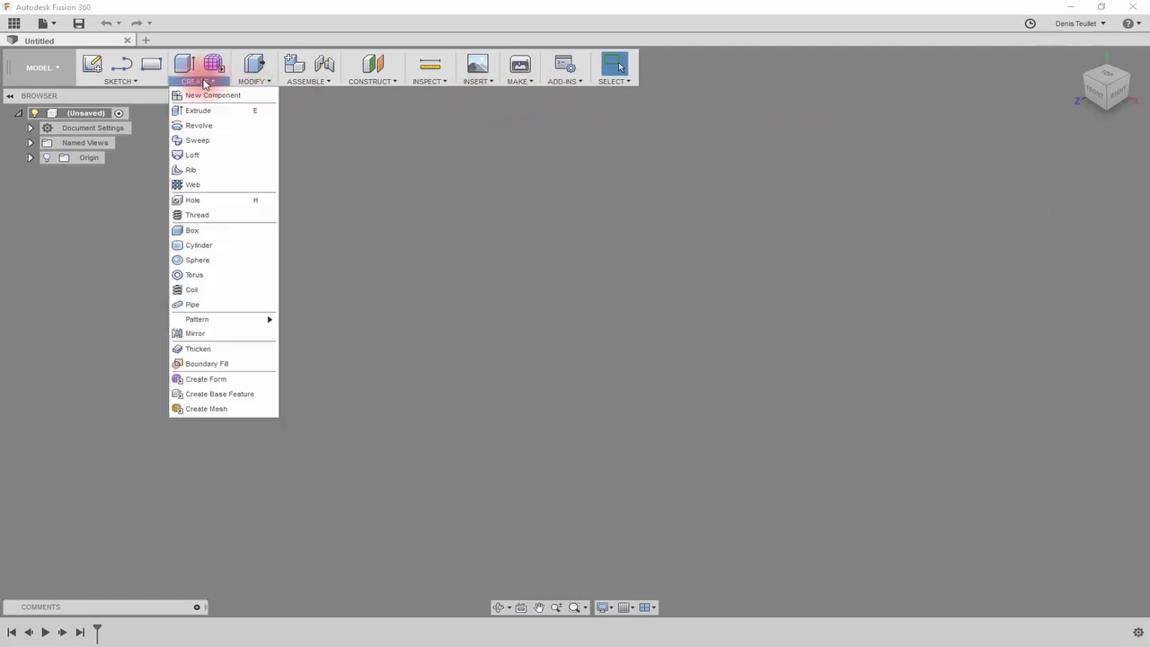
{"action": "left_click", "coordinate": [186, 409]}
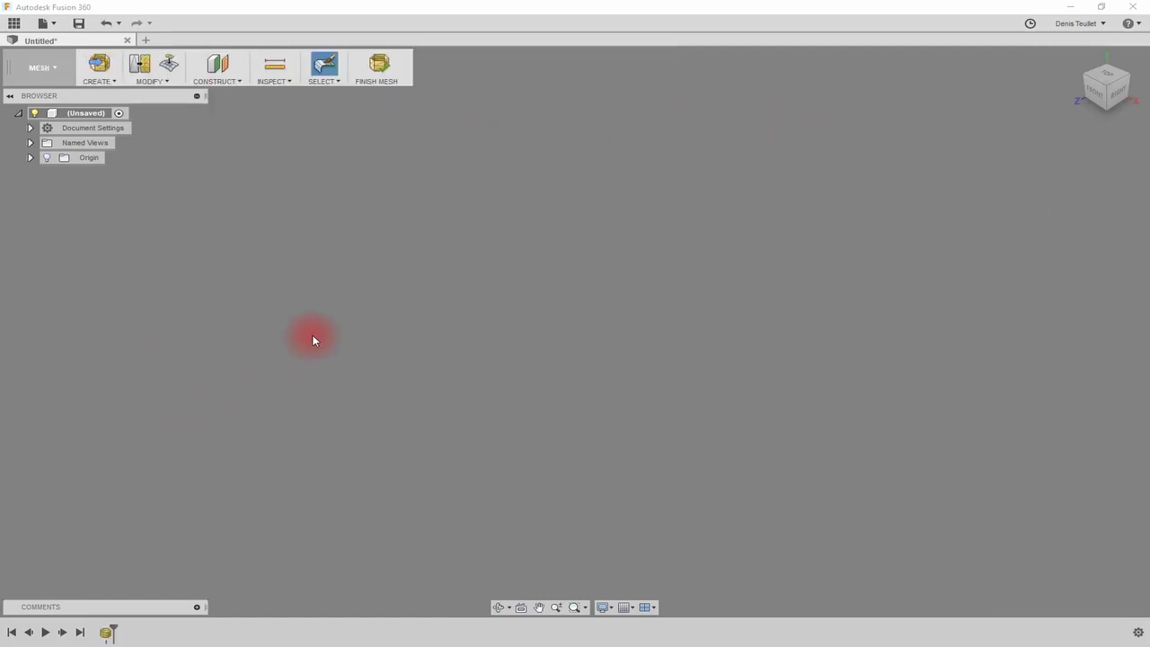
{"action": "left_click", "coordinate": [106, 81]}
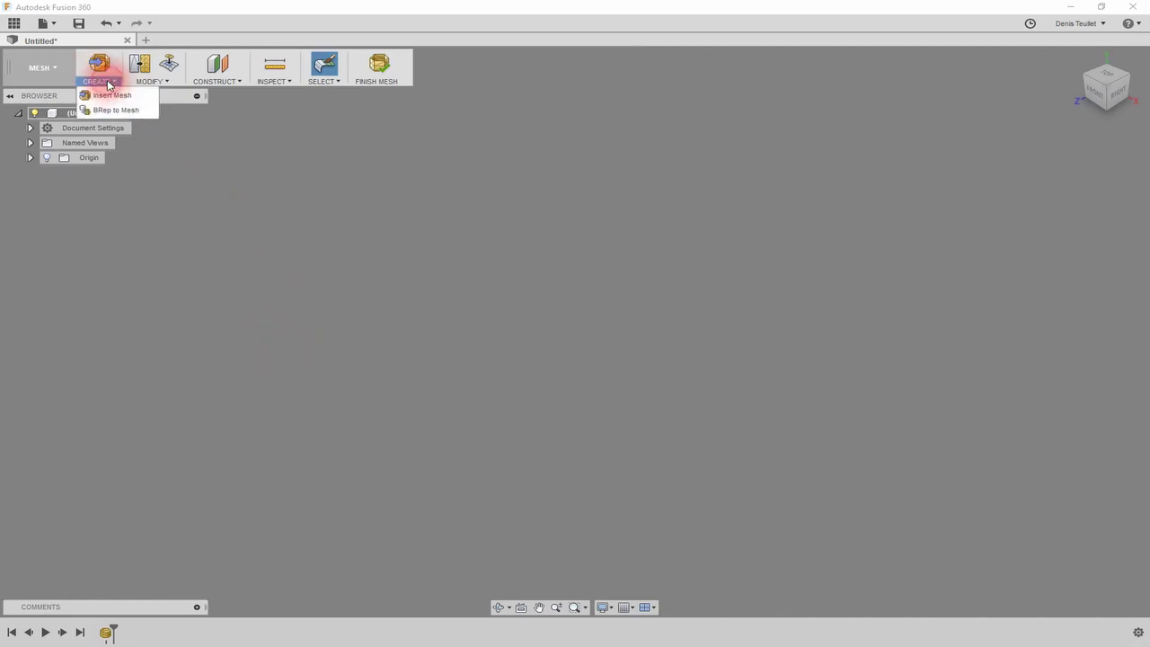
{"action": "left_click", "coordinate": [106, 95]}
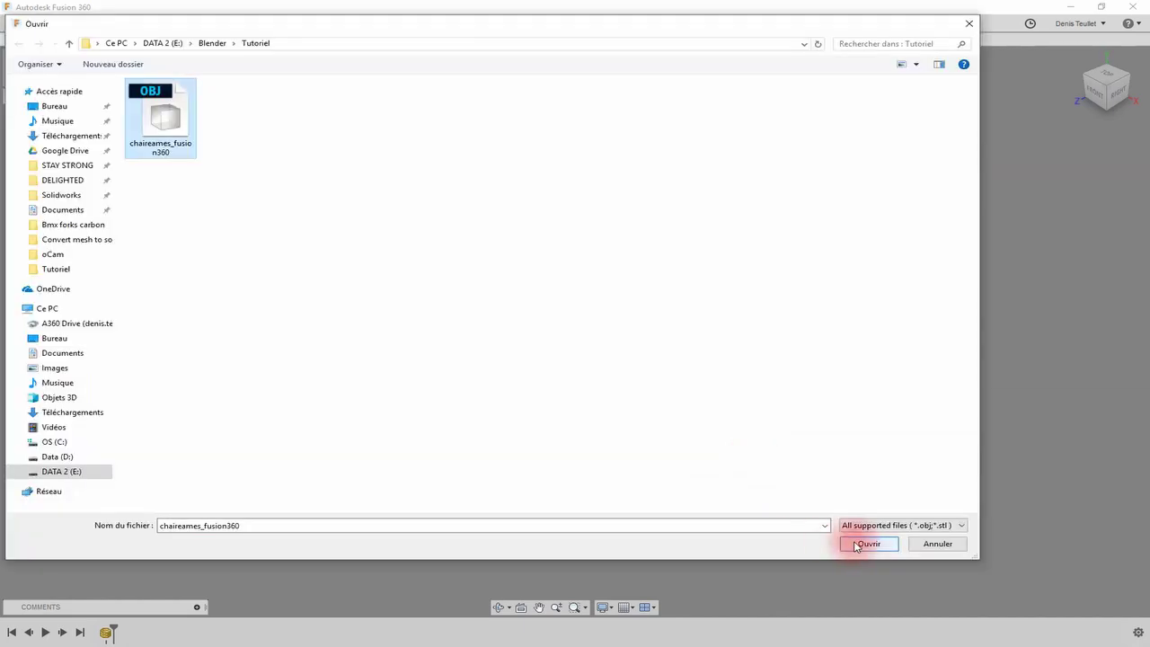
{"action": "left_click", "coordinate": [858, 544]}
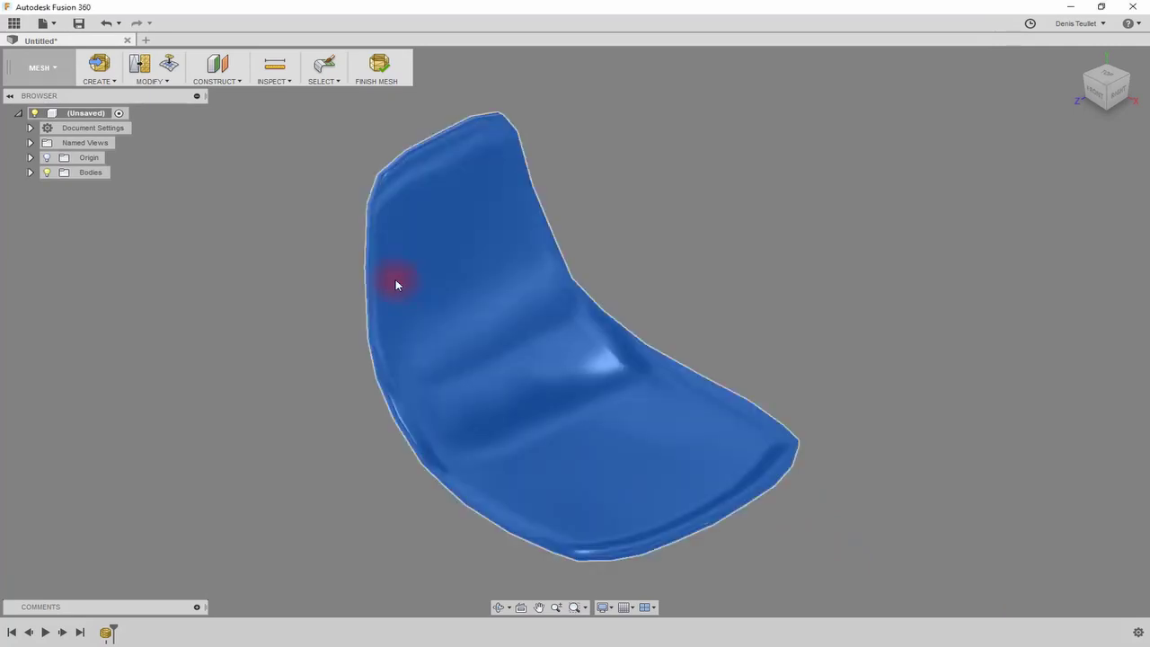
{"action": "middle_click_drag", "start_coordinate": [628, 288], "coordinate": [652, 254]}
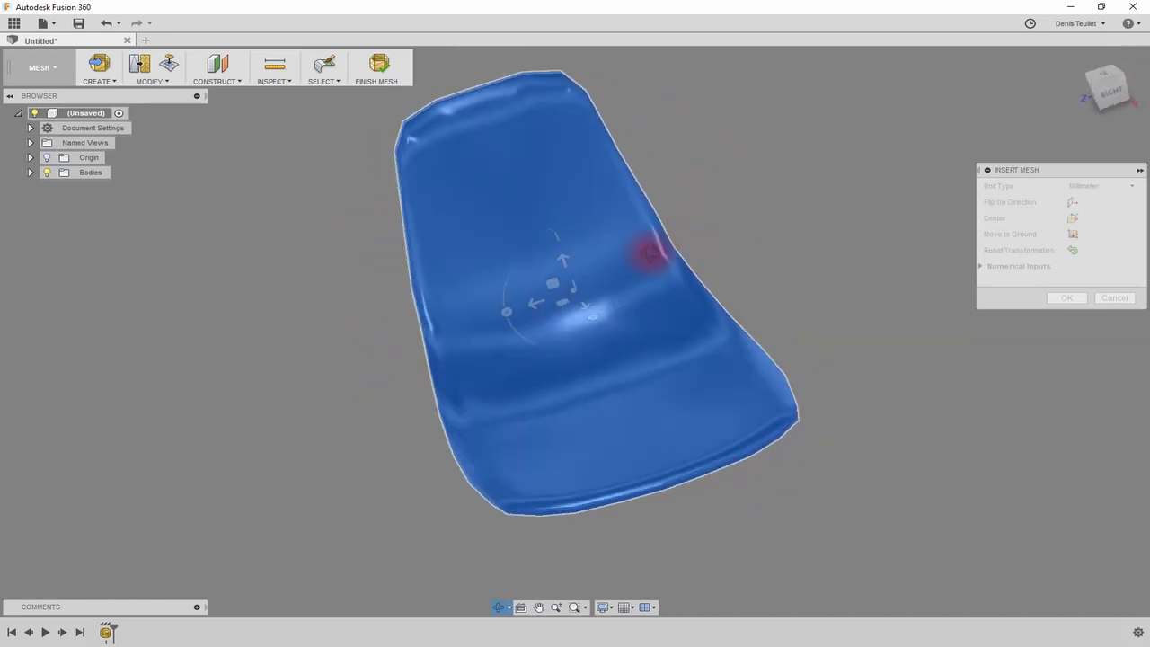
{"action": "left_click", "coordinate": [380, 66]}
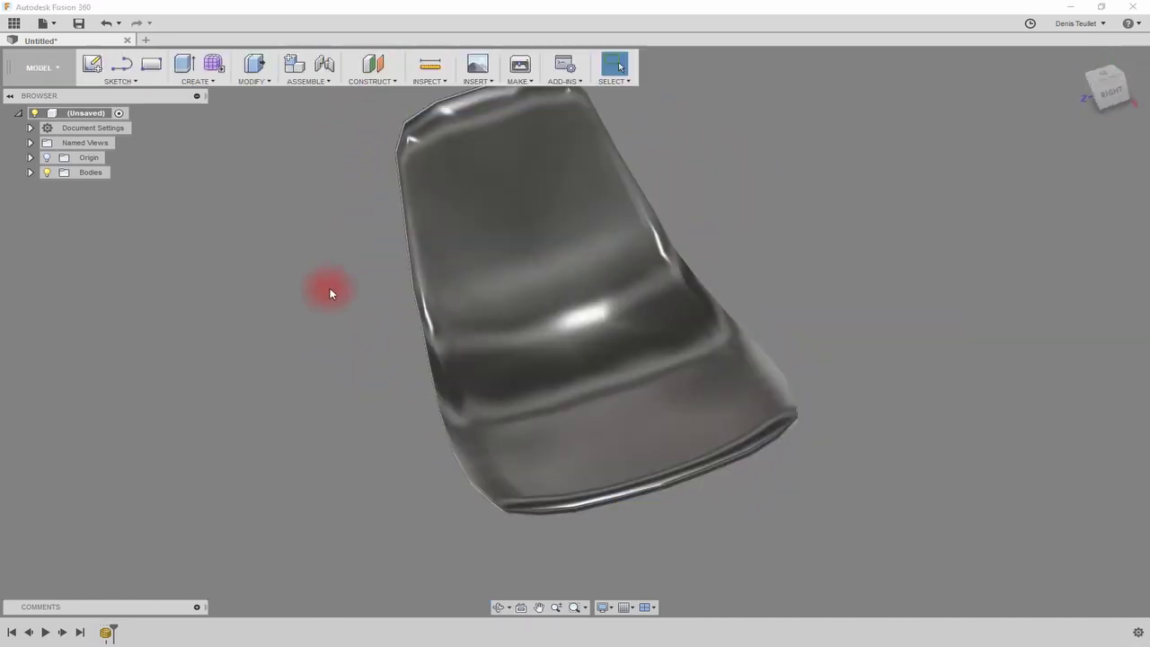
{"action": "mouse_move", "coordinate": [333, 281]}
{"action": "middle_mouse_down", "text": "shift"}
{"action": "mouse_move", "coordinate": [342, 239]}
{"action": "mouse_move", "coordinate": [321, 257]}
{"action": "mouse_move", "coordinate": [333, 261]}
{"action": "middle_mouse_up", "text": "shift"}
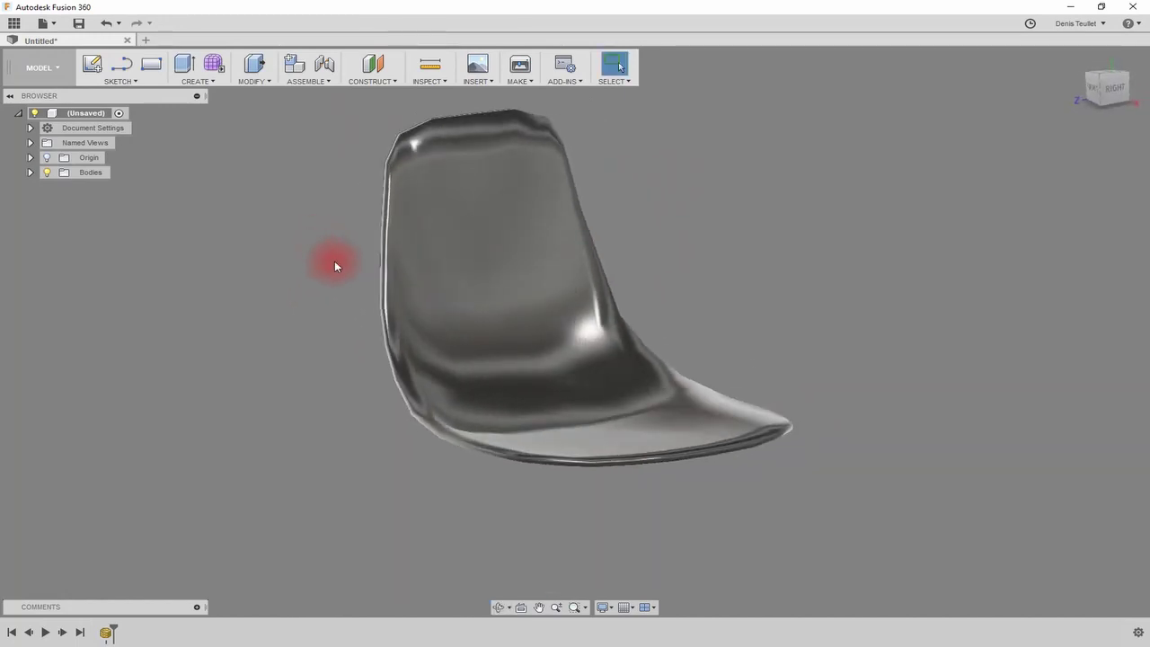
Create a form and convert the chair mesh from quad mesh to T-Splines as a new body.
{"action": "left_click", "coordinate": [213, 82]}
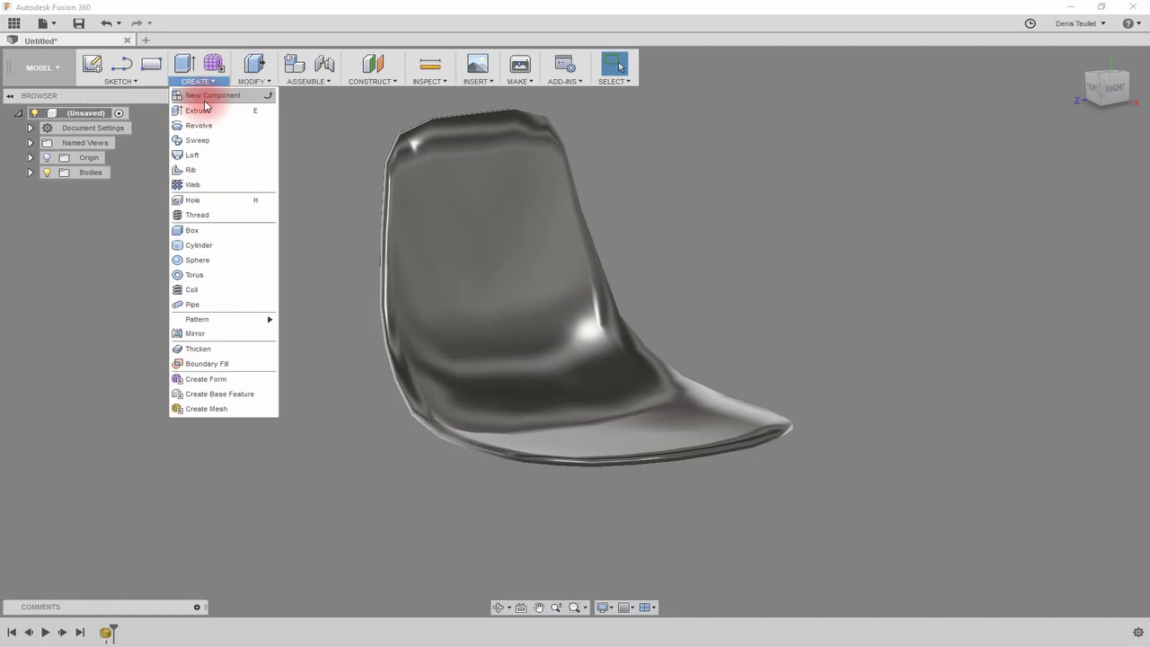
{"action": "left_click", "coordinate": [214, 65]}
{"action": "left_click", "coordinate": [256, 78]}
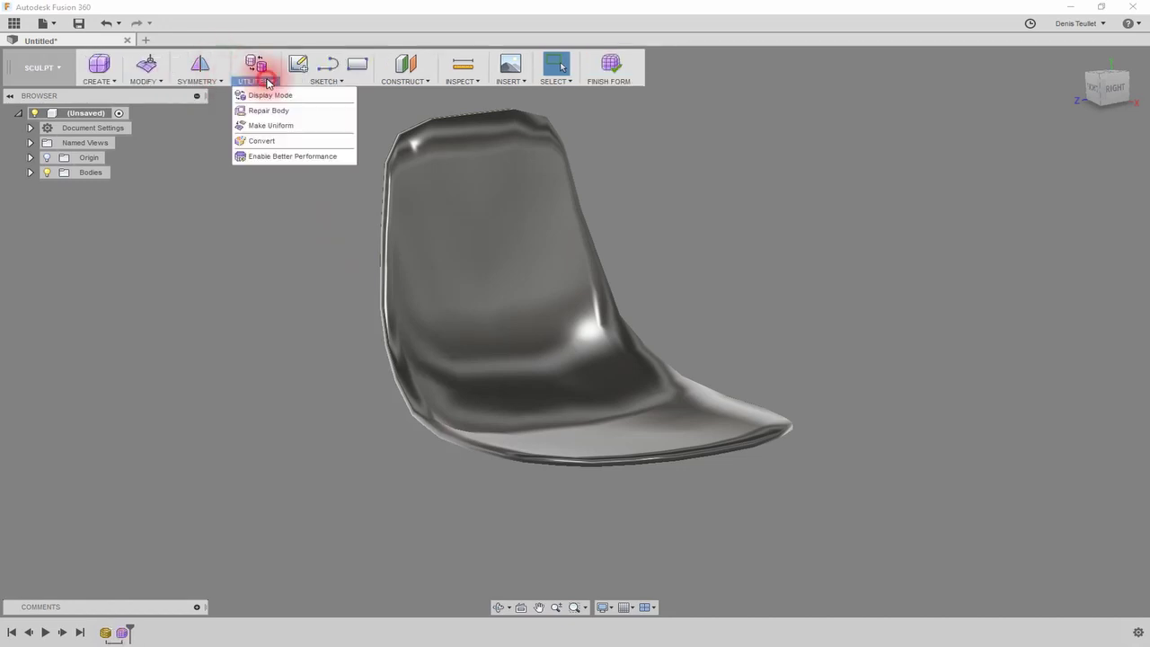
{"action": "left_click", "coordinate": [264, 146]}
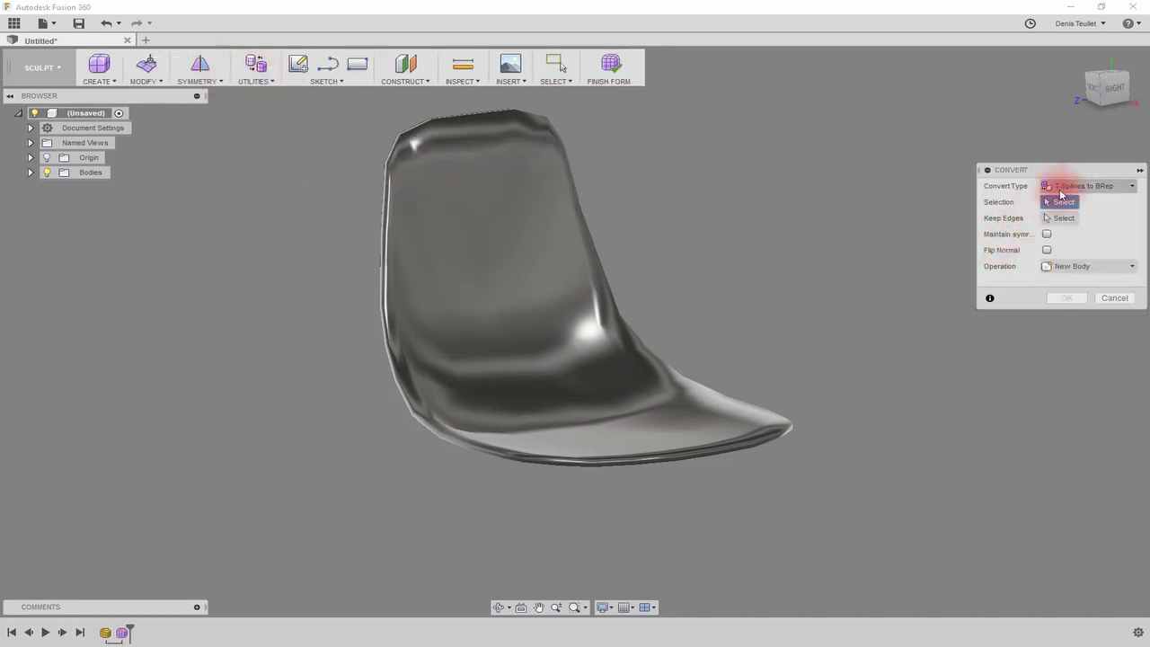
{"action": "left_click", "coordinate": [1065, 186]}
{"action": "left_click", "coordinate": [1049, 232]}
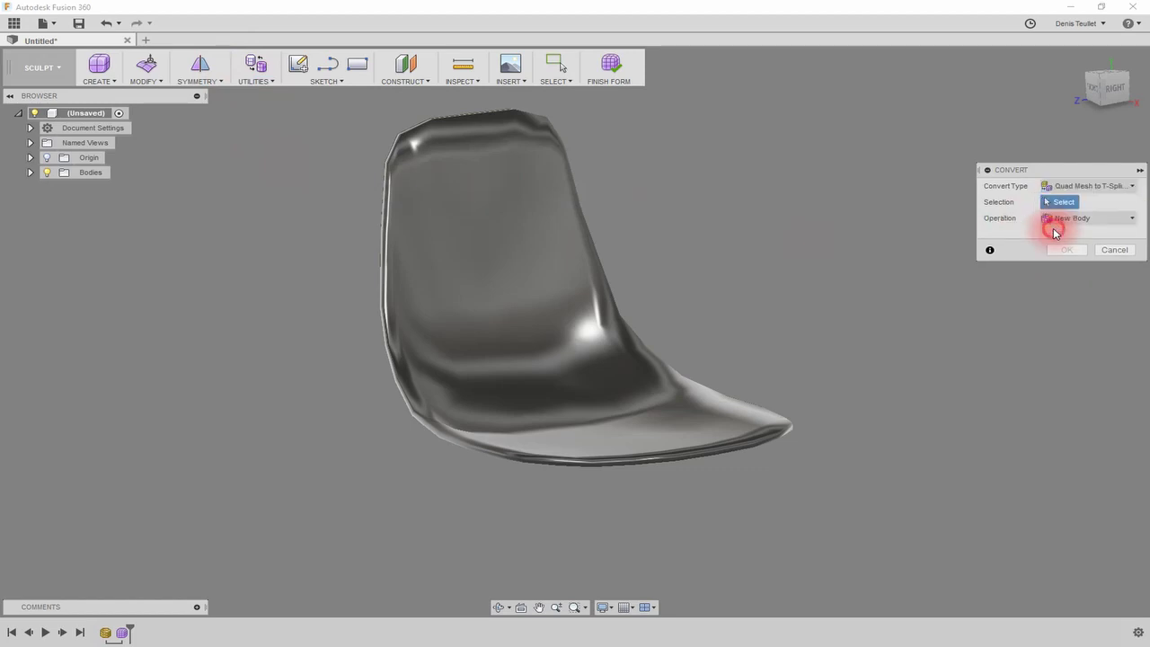
{"action": "left_click", "coordinate": [545, 258]}
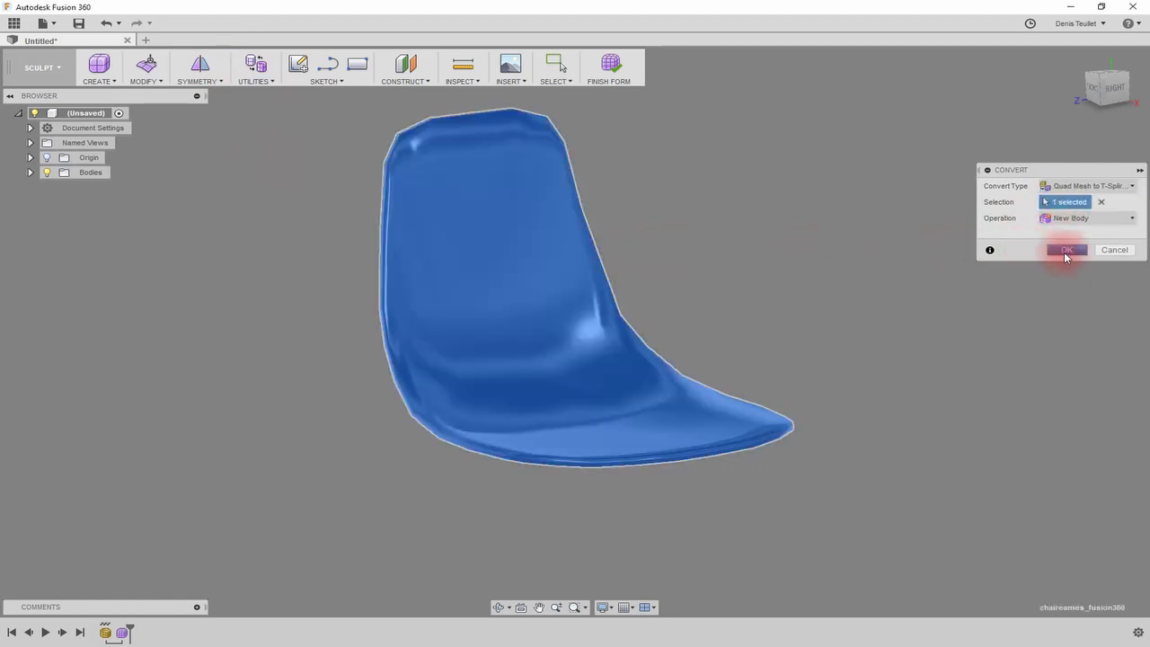
{"action": "left_click", "coordinate": [1066, 252]}
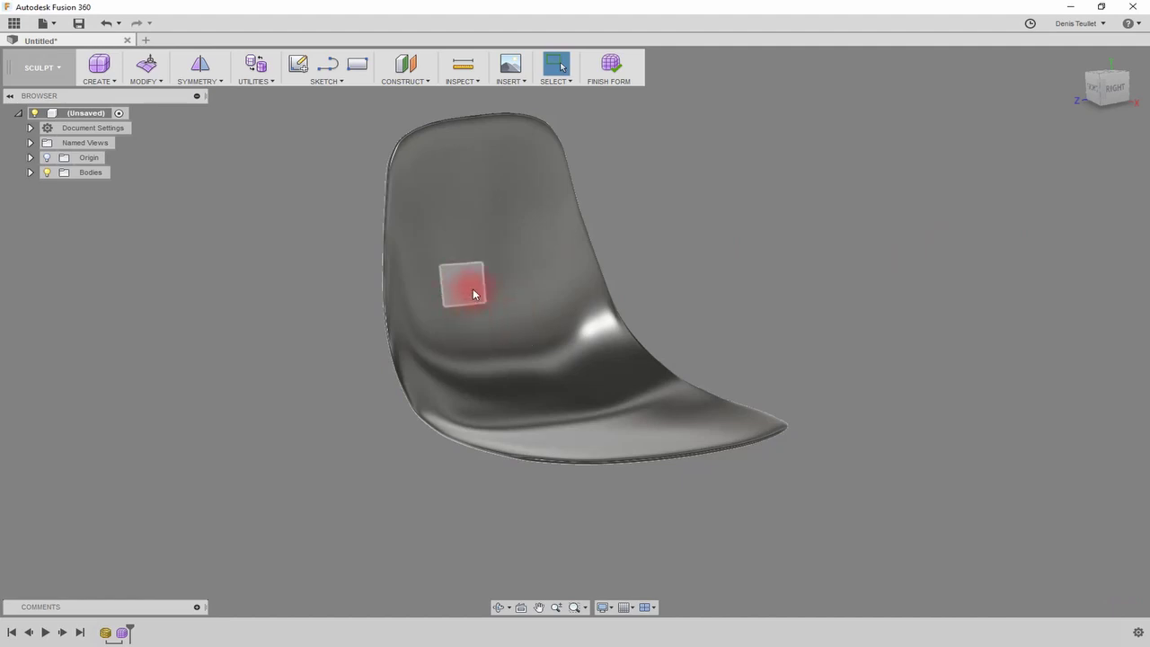
{"action": "mouse_move", "coordinate": [473, 288]}
{"action": "middle_mouse_down", "text": "shift"}
{"action": "mouse_move", "coordinate": [450, 308]}
{"action": "mouse_move", "coordinate": [502, 285]}
{"action": "mouse_move", "coordinate": [431, 270]}
{"action": "mouse_move", "coordinate": [431, 233]}
{"action": "mouse_move", "coordinate": [480, 311]}
{"action": "mouse_move", "coordinate": [480, 285]}
{"action": "middle_mouse_up", "text": "shift"}
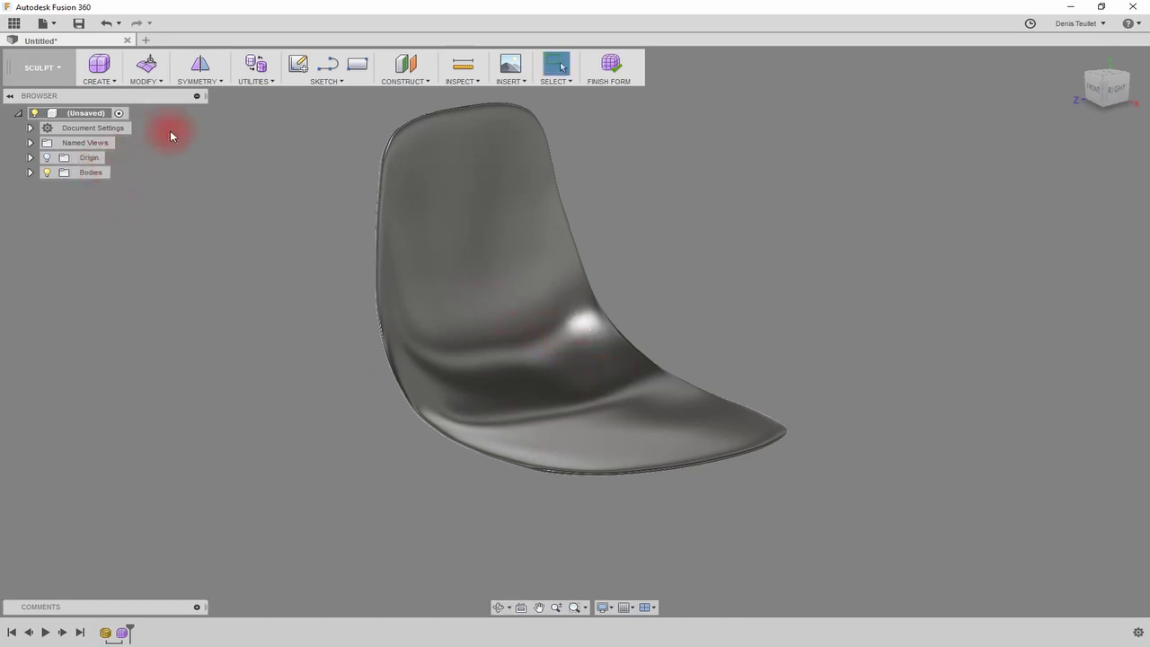
Start a Crease and select the upper rim edges along the front of the chair seat.
{"action": "left_click", "coordinate": [153, 81]}
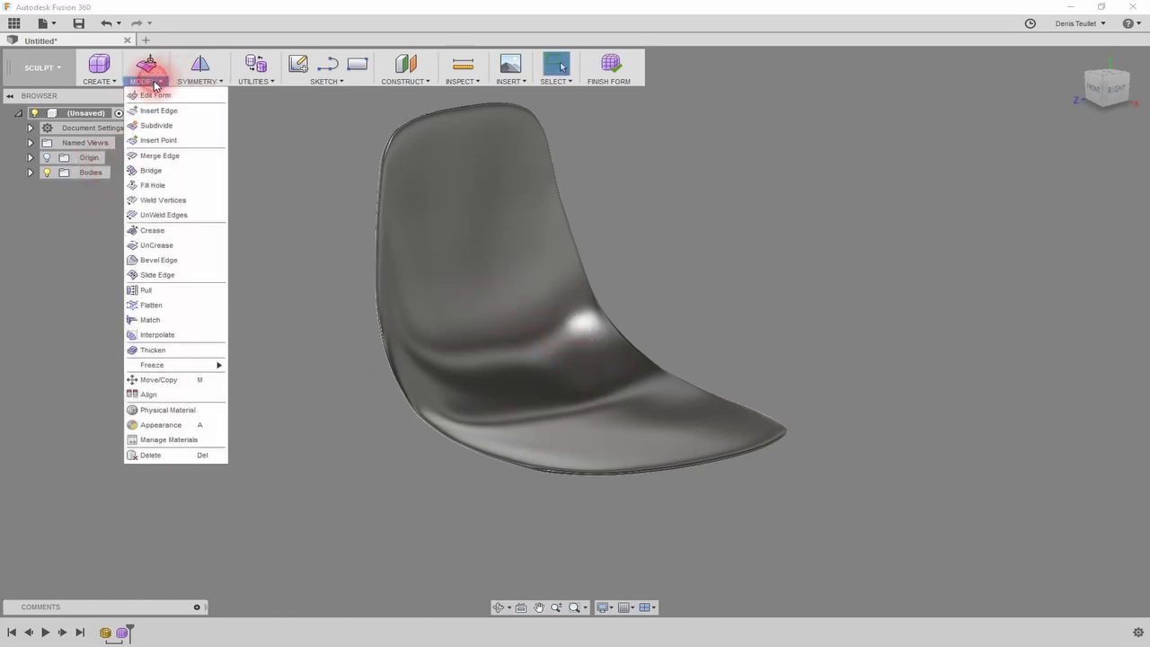
{"action": "left_click", "coordinate": [148, 230]}
{"action": "scroll", "coordinate": [555, 459], "scroll_direction": "up", "scroll_amount": 10}
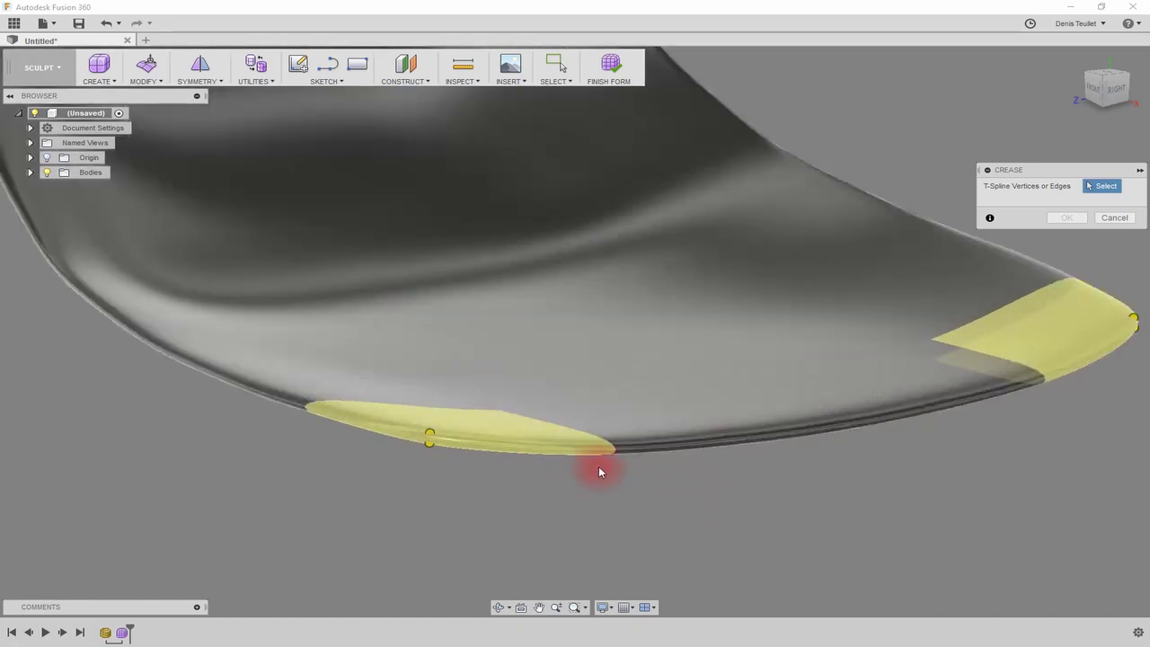
{"action": "double_click", "coordinate": [864, 406]}
{"action": "left_click", "coordinate": [879, 403]}
{"action": "scroll", "coordinate": [999, 444], "scroll_direction": "down", "scroll_amount": 4}
{"action": "middle_click_drag", "start_coordinate": [1000, 444], "coordinate": [901, 400], "text": "shift"}
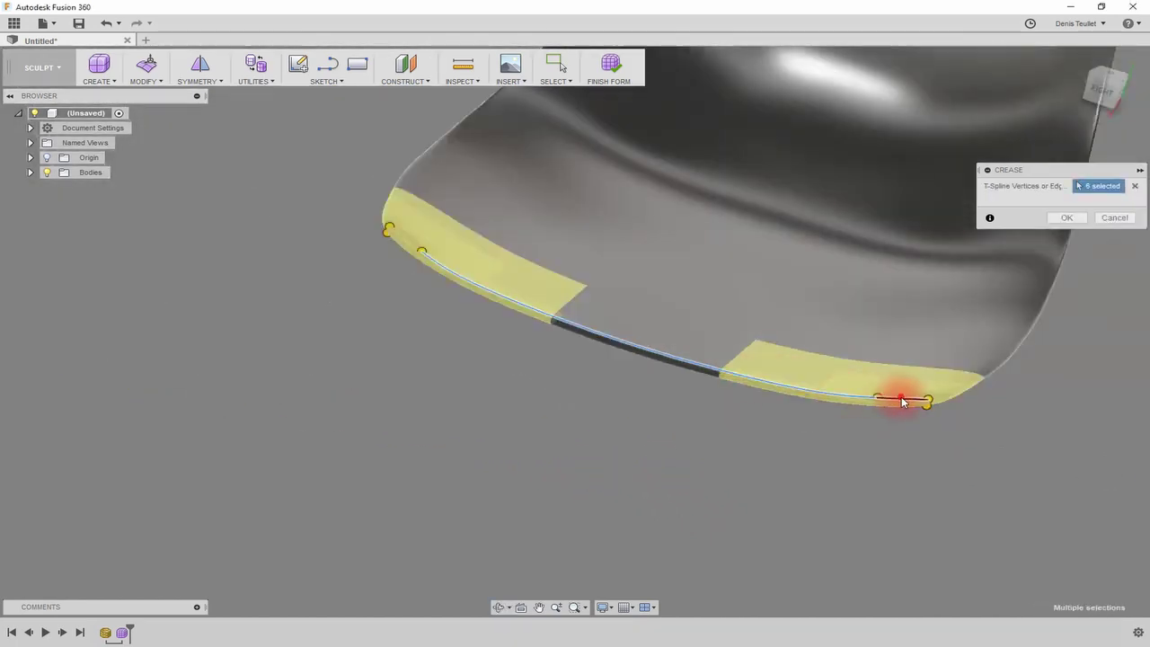
{"action": "double_click", "coordinate": [901, 401]}
Add the rim edges along one side of the seat and up to the backrest's upper corner to the crease selection.
{"action": "left_click", "coordinate": [1010, 362]}
{"action": "middle_click_drag", "start_coordinate": [1016, 390], "coordinate": [822, 368]}
{"action": "left_click", "coordinate": [811, 351]}
{"action": "left_click", "coordinate": [934, 334]}
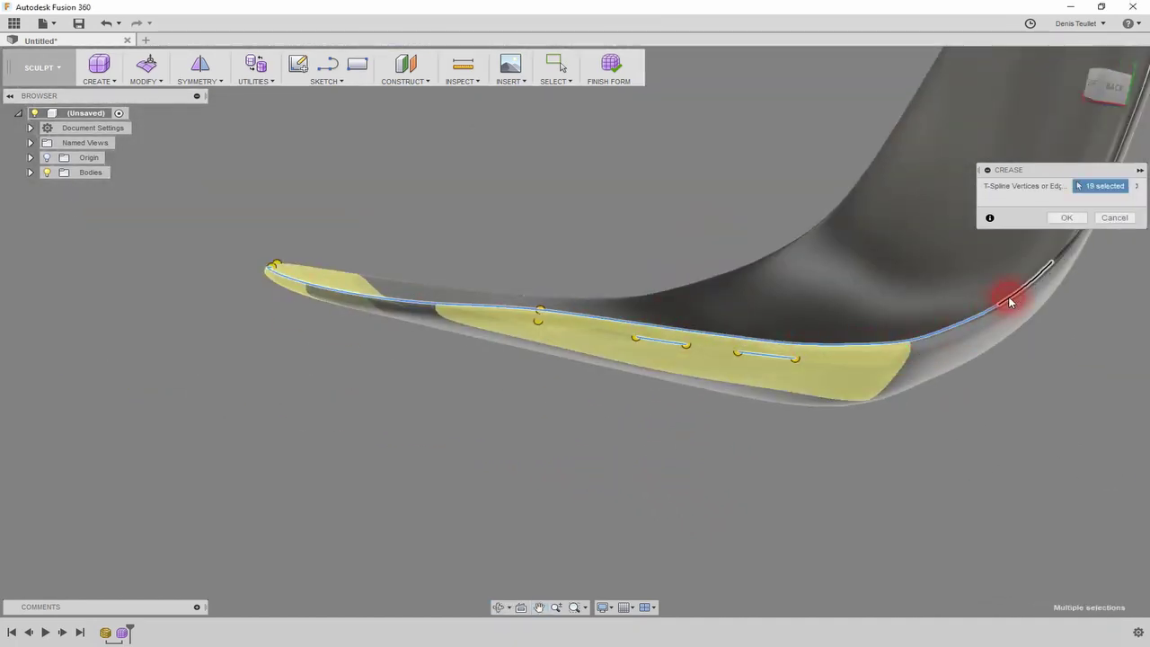
{"action": "left_click", "coordinate": [1009, 300]}
{"action": "middle_click_drag", "start_coordinate": [1009, 300], "coordinate": [852, 319], "text": "shift"}
{"action": "left_click", "coordinate": [904, 254]}
{"action": "left_click", "coordinate": [956, 97]}
{"action": "middle_click_drag", "start_coordinate": [934, 170], "coordinate": [800, 169], "text": "shift"}
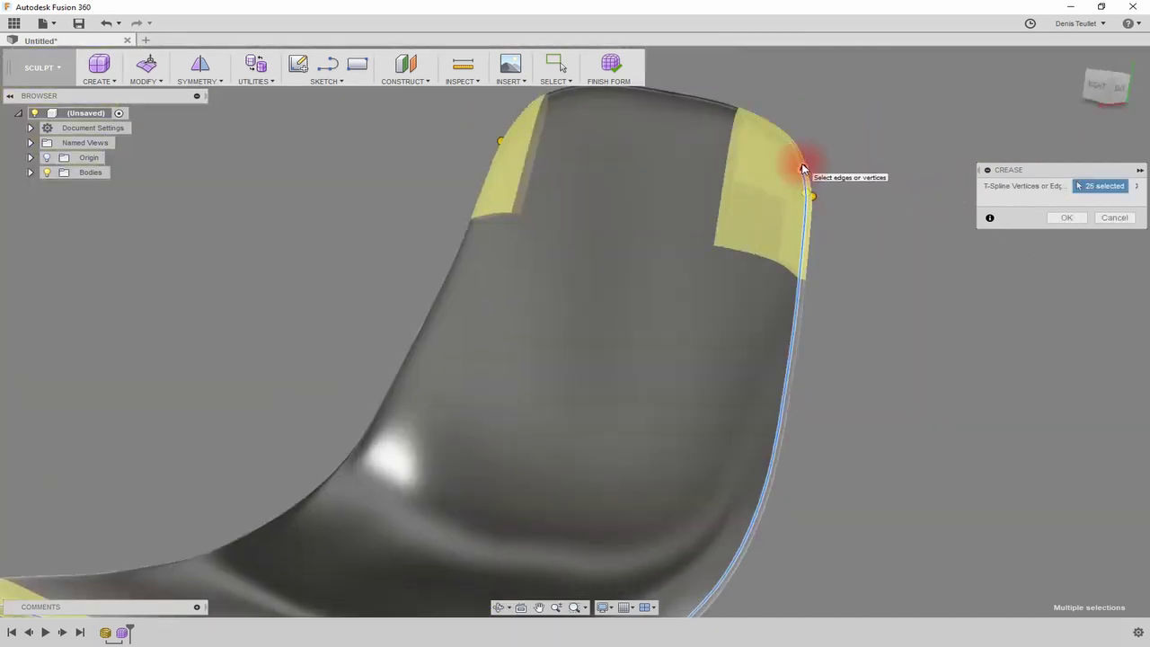
{"action": "double_click", "coordinate": [801, 170]}
Add the rim edges along the opposite side of the chair, on both borders of its thickness, to the crease selection.
{"action": "middle_click_drag", "start_coordinate": [657, 93], "coordinate": [99, 306], "text": "shift"}
{"action": "left_click", "coordinate": [126, 339]}
{"action": "left_click", "coordinate": [221, 382]}
{"action": "left_click", "coordinate": [346, 435]}
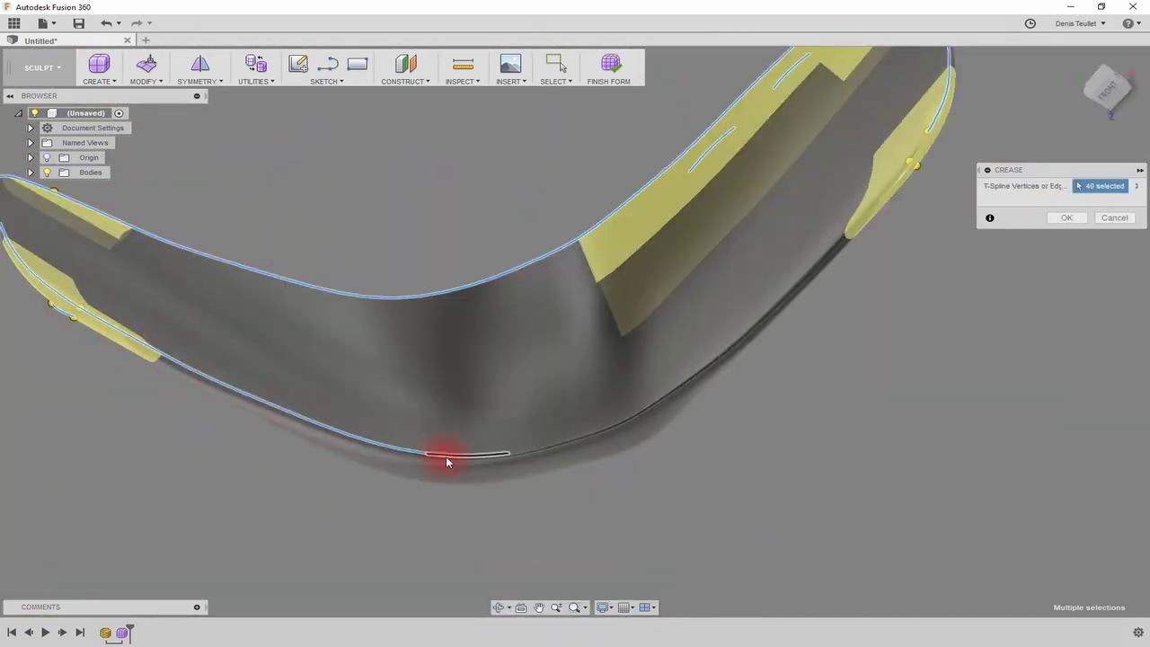
{"action": "left_click", "coordinate": [539, 445]}
{"action": "left_click", "coordinate": [669, 385]}
{"action": "left_click", "coordinate": [813, 263]}
{"action": "left_click", "coordinate": [919, 149]}
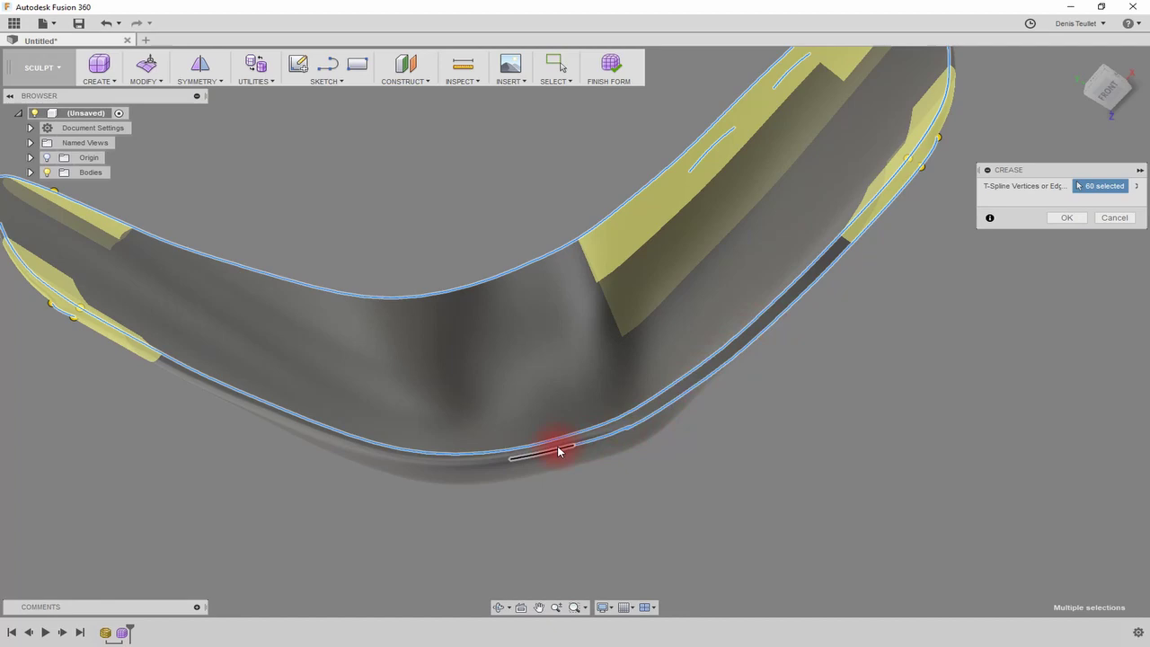
{"action": "double_click", "coordinate": [560, 452]}
Complete the crease selection around the seat's front rim, apply the crease and finish the form.
{"action": "middle_click_drag", "start_coordinate": [560, 452], "coordinate": [785, 327], "text": "shift"}
{"action": "scroll", "coordinate": [577, 527], "scroll_direction": "down", "scroll_amount": 3}
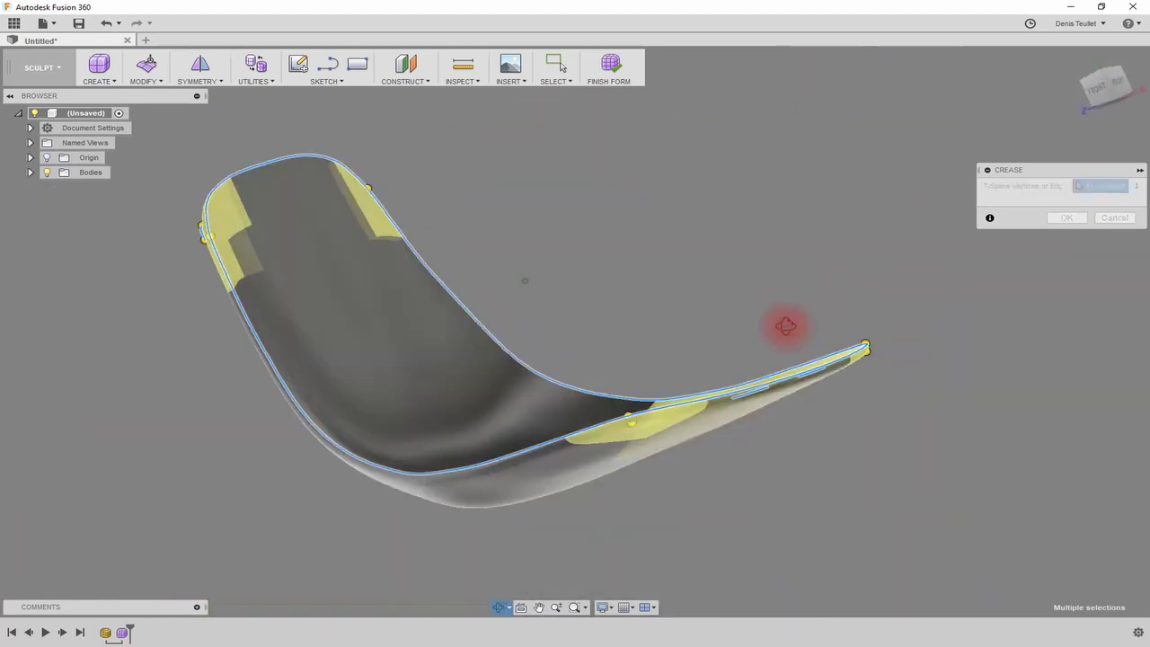
{"action": "scroll", "coordinate": [809, 378], "scroll_direction": "up", "scroll_amount": 4}
{"action": "left_click", "coordinate": [854, 360]}
{"action": "middle_click_drag", "start_coordinate": [855, 359], "coordinate": [1086, 460], "text": "shift"}
{"action": "middle_click_drag", "start_coordinate": [1100, 514], "coordinate": [608, 262], "text": "shift"}
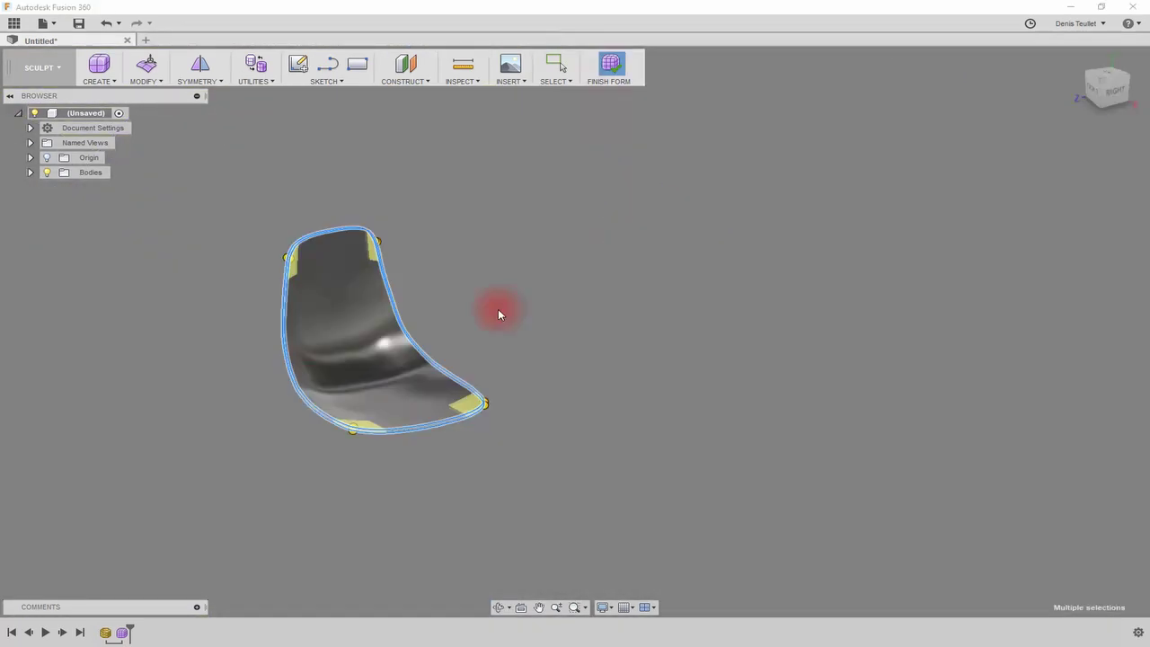
{"action": "middle_click_drag", "start_coordinate": [500, 313], "coordinate": [464, 352], "text": "shift"}
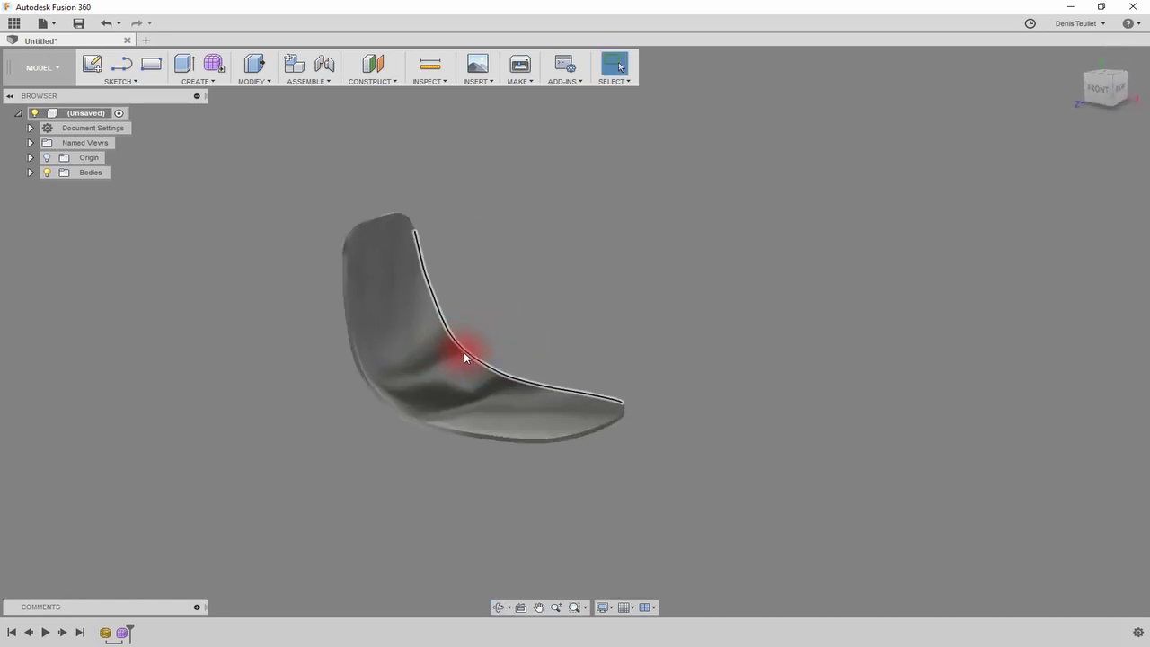
Export the design to the computer as a STEP file named Chairfusion360for solidworks.
{"action": "left_click", "coordinate": [42, 24]}
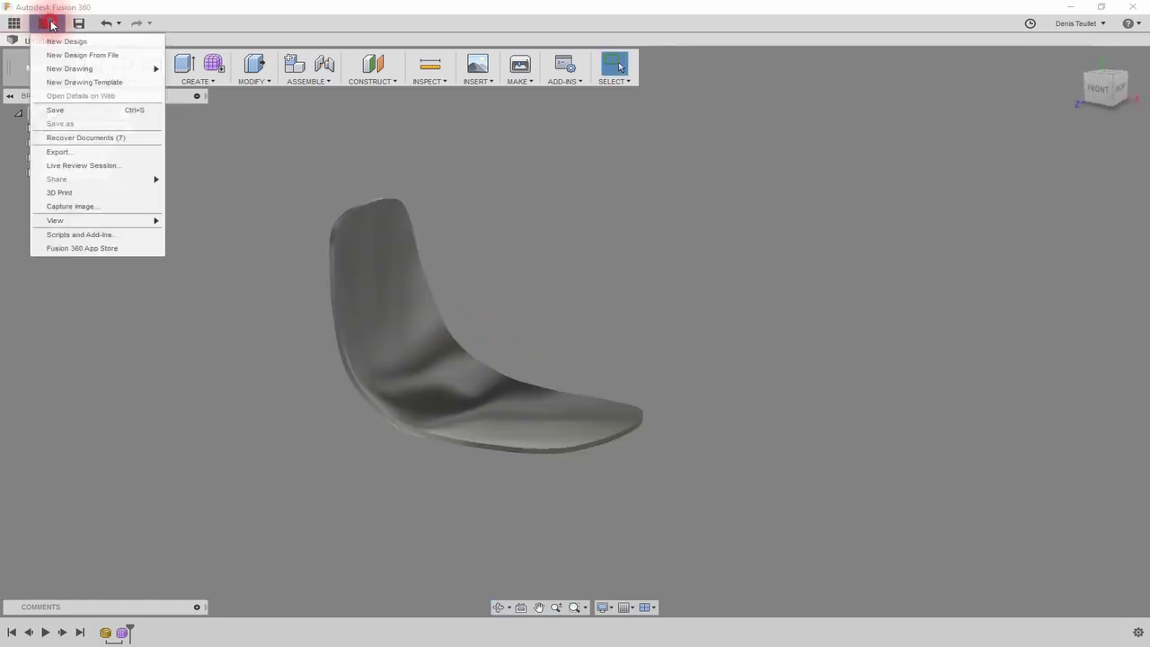
{"action": "left_click", "coordinate": [68, 152]}
{"action": "left_click", "coordinate": [387, 175]}
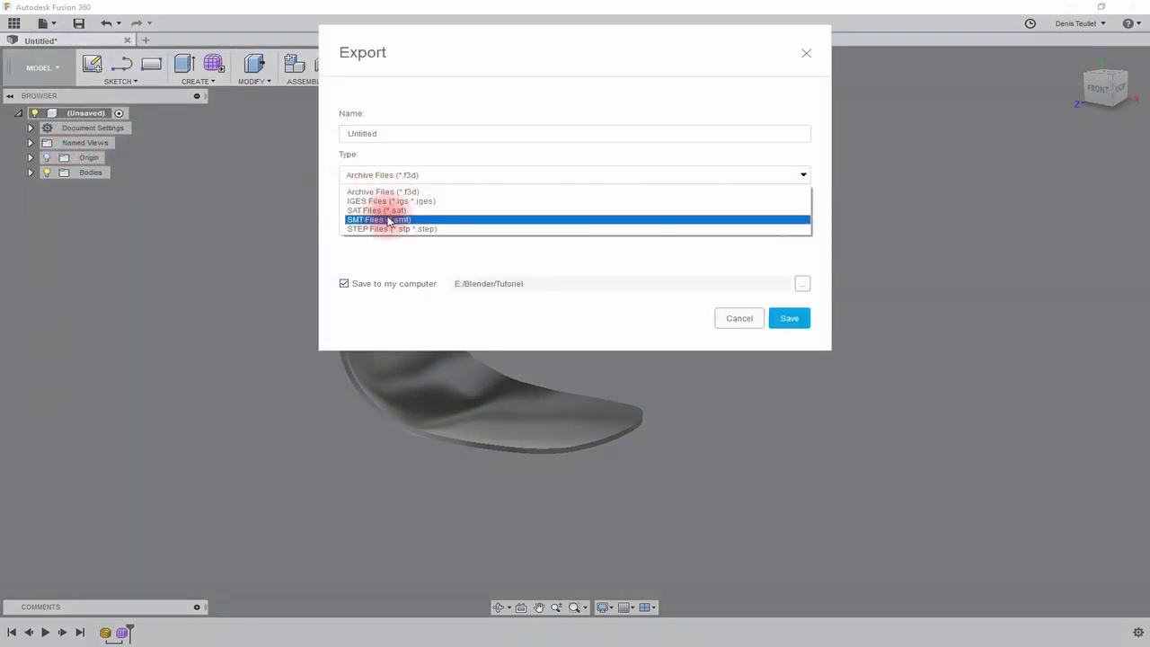
{"action": "left_click", "coordinate": [388, 229]}
{"action": "double_click", "coordinate": [377, 133]}
{"action": "type", "text": "Chairfusion360for soli"}
{"action": "type", "text": "dworks"}
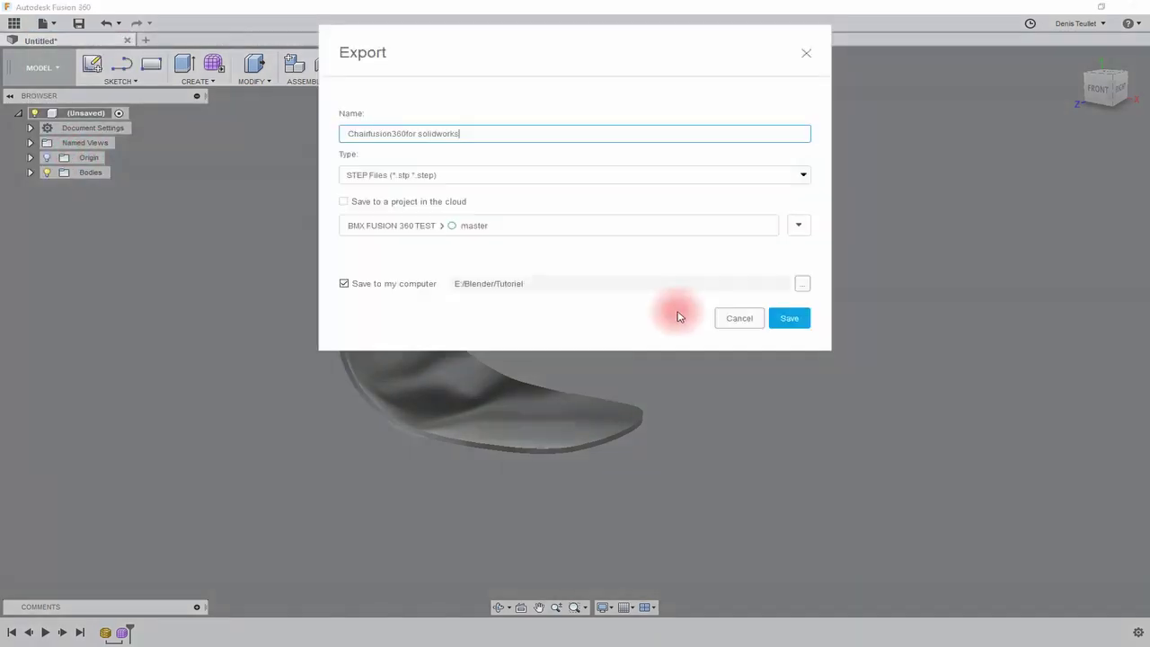
{"action": "left_click", "coordinate": [789, 319]}
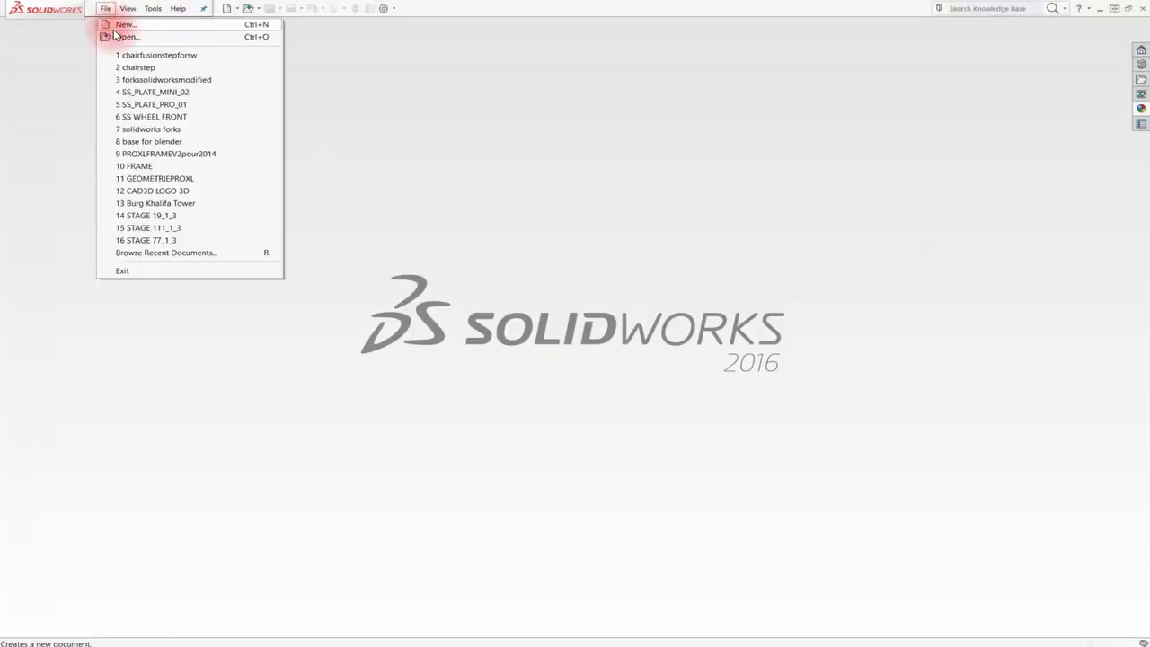
In SOLIDWORKS, open the Chairfusion360for solidworks.step file from the Tutoriel folder.
{"action": "left_click", "coordinate": [124, 35]}
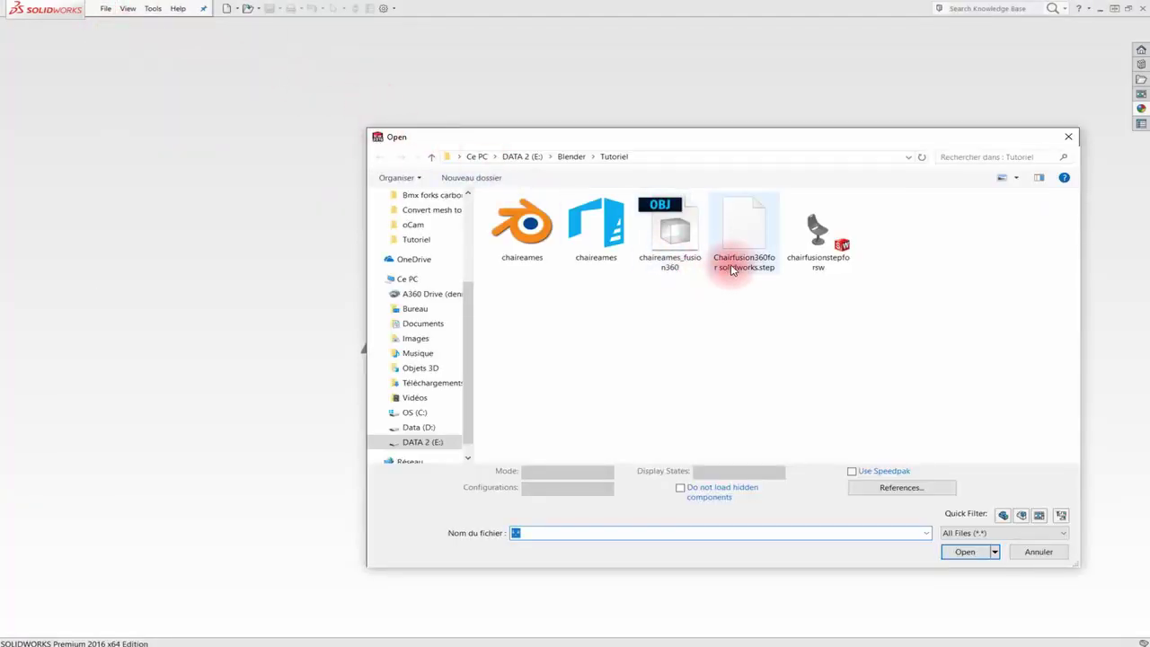
{"action": "left_click", "coordinate": [740, 250]}
{"action": "left_click", "coordinate": [962, 545]}
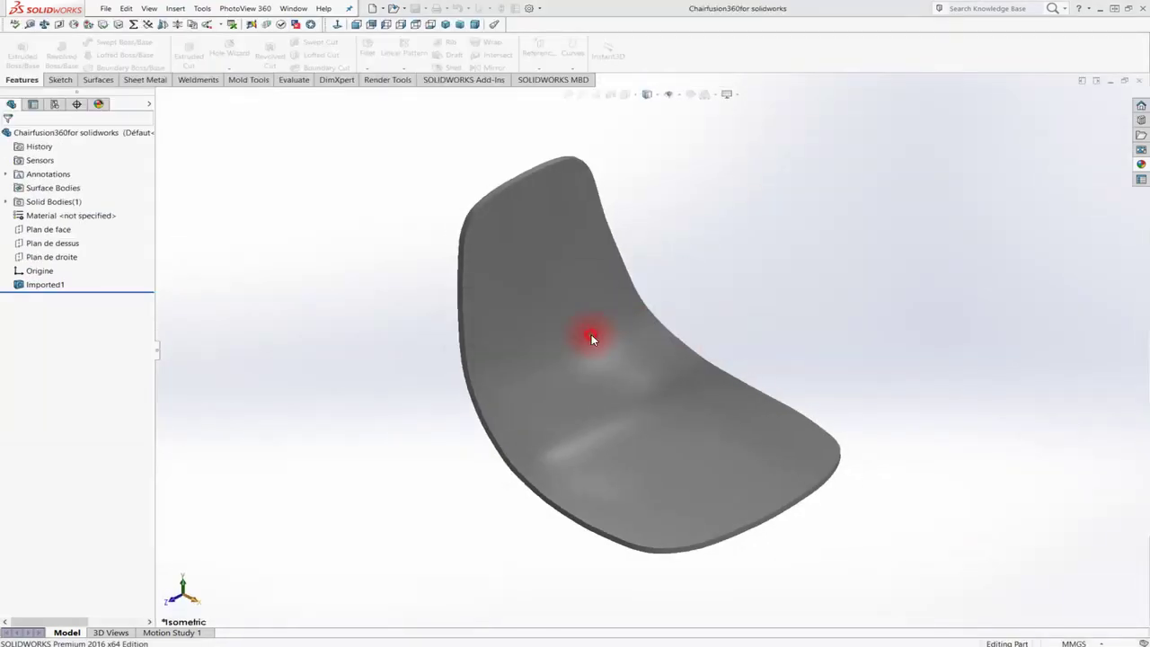
Apply a Scale feature to the imported chair body.
{"action": "scroll", "coordinate": [591, 336], "scroll_direction": "up", "scroll_amount": 2}
{"action": "middle_click_drag", "start_coordinate": [591, 337], "coordinate": [591, 393]}
{"action": "left_click", "coordinate": [591, 392]}
{"action": "left_click", "coordinate": [197, 102]}
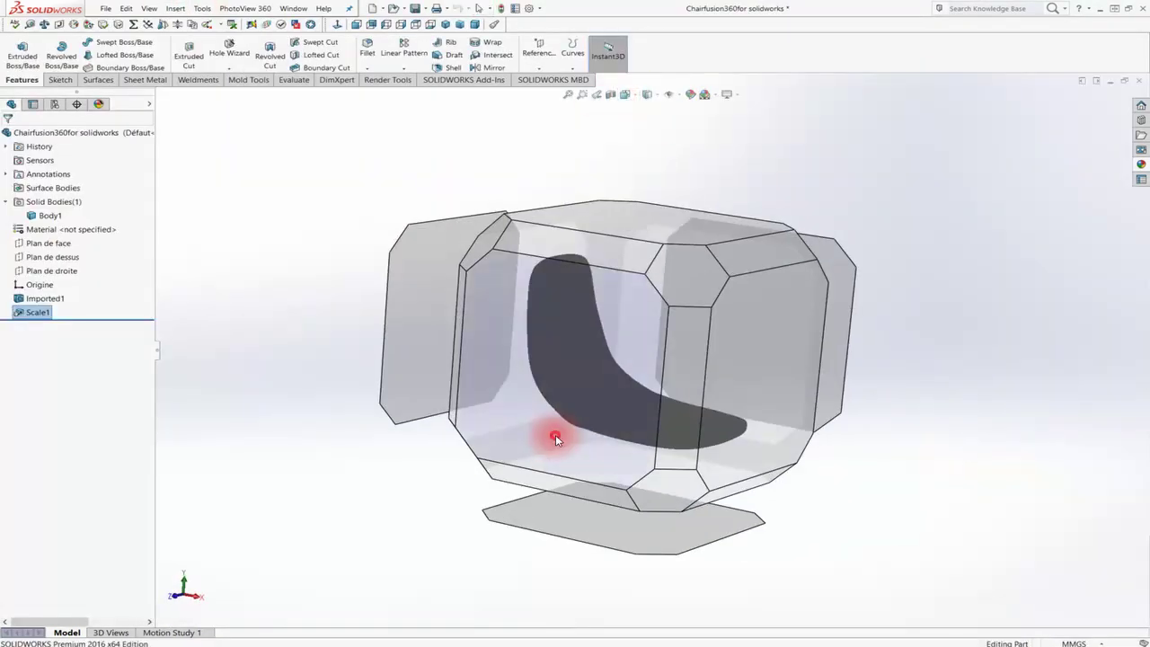
Start a sketch on Plan de face and draw a vertical centerline crossing the seat and extending well below it.
{"action": "left_click", "coordinate": [58, 80]}
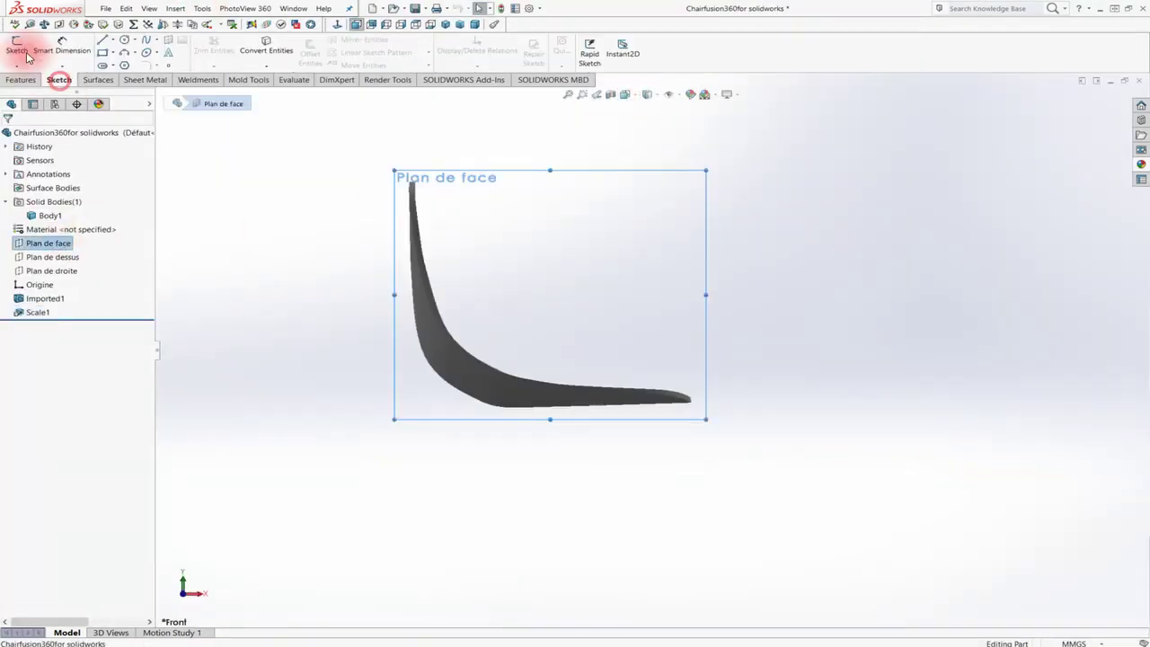
{"action": "left_click", "coordinate": [17, 50]}
{"action": "left_click", "coordinate": [113, 39]}
{"action": "left_click", "coordinate": [559, 284]}
{"action": "left_click", "coordinate": [559, 560]}
{"action": "scroll", "coordinate": [629, 259], "scroll_direction": "up", "scroll_amount": 5}
{"action": "left_click_drag", "start_coordinate": [603, 363], "coordinate": [603, 375]}
{"action": "scroll", "coordinate": [615, 312], "scroll_direction": "down", "scroll_amount": 7}
Dimension the centerline 10 mm horizontally from the origin.
{"action": "left_click", "coordinate": [61, 50]}
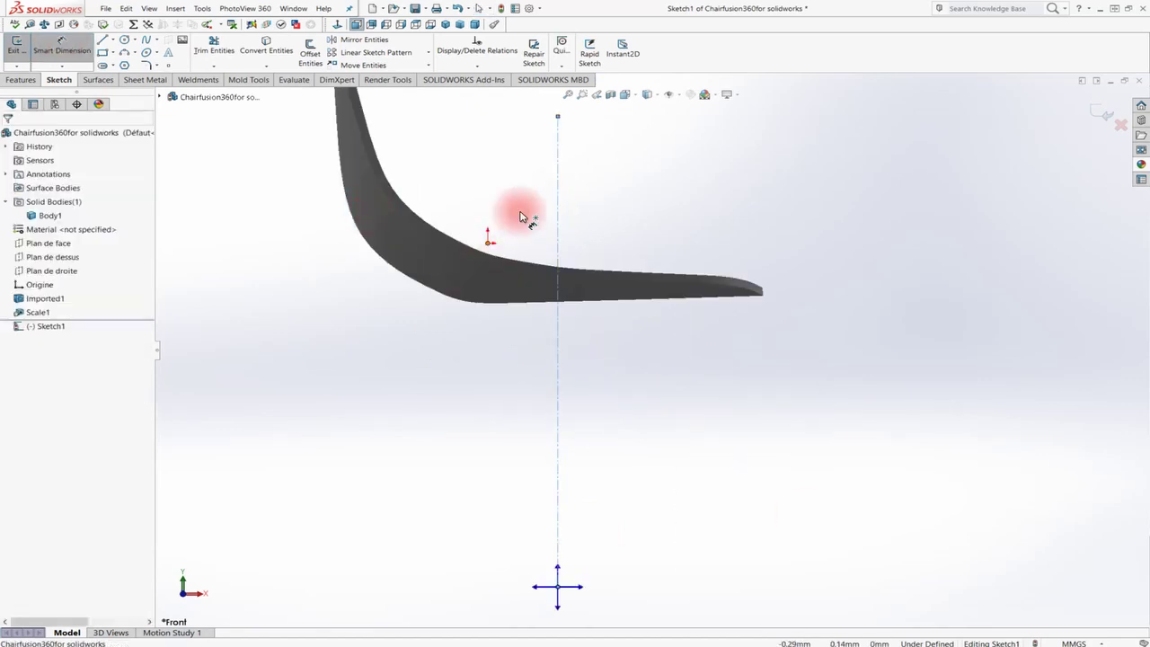
{"action": "left_click", "coordinate": [521, 208]}
{"action": "type", "text": "10"}
{"action": "key", "text": "Return"}
Lower the centerline's upper end to the underside of the seat and dimension it 8.5 mm below the origin.
{"action": "left_click_drag", "start_coordinate": [558, 116], "coordinate": [552, 278]}
{"action": "left_click", "coordinate": [61, 50]}
{"action": "left_click", "coordinate": [488, 243]}
{"action": "left_click", "coordinate": [458, 274]}
{"action": "type", "text": "8"}
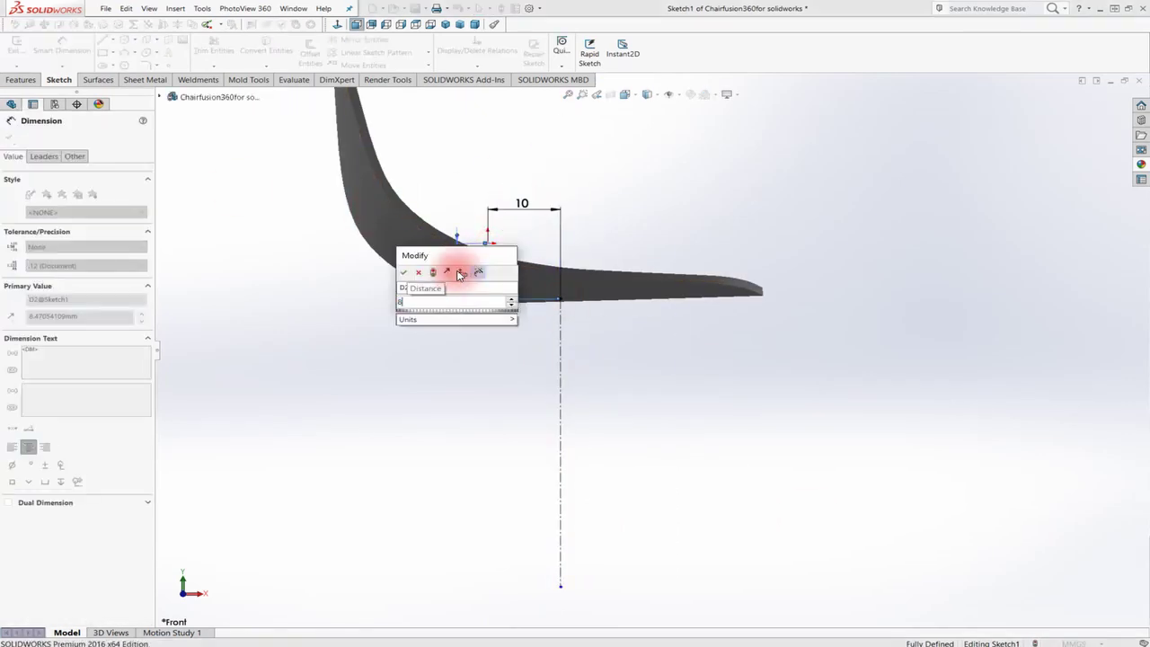
{"action": "type", "text": ".5"}
{"action": "key", "text": "Return"}
Draw the pedestal half-profile with connected lines, forming a mounting disc, column, flare and base that ends on the centerline.
{"action": "left_click", "coordinate": [103, 39]}
{"action": "left_click", "coordinate": [560, 299]}
{"action": "left_click", "coordinate": [613, 299]}
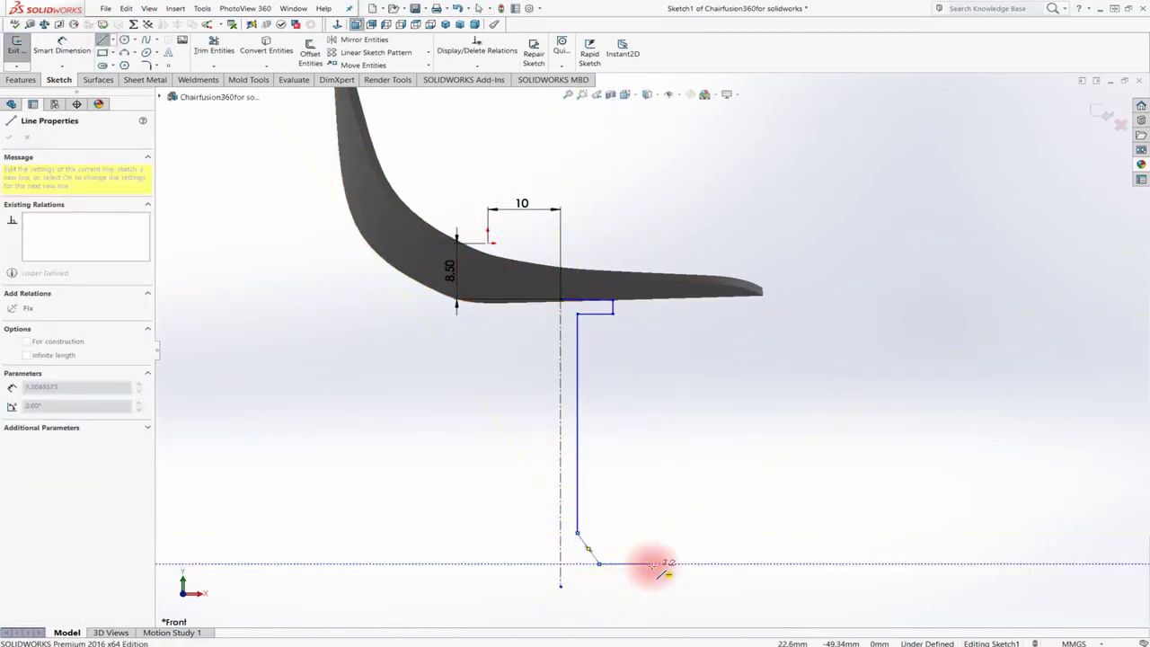
{"action": "left_click", "coordinate": [653, 564]}
{"action": "left_click", "coordinate": [652, 586]}
{"action": "left_click", "coordinate": [561, 586]}
Set the vertical dimension to 8.2 mm and reshape the pedestal profile with a wider, thinner base and a longer flare.
{"action": "left_click_drag", "start_coordinate": [653, 570], "coordinate": [688, 569]}
{"action": "double_click", "coordinate": [450, 270]}
{"action": "type", "text": "8.2"}
{"action": "key", "text": "Return"}
{"action": "left_click_drag", "start_coordinate": [685, 311], "coordinate": [633, 321]}
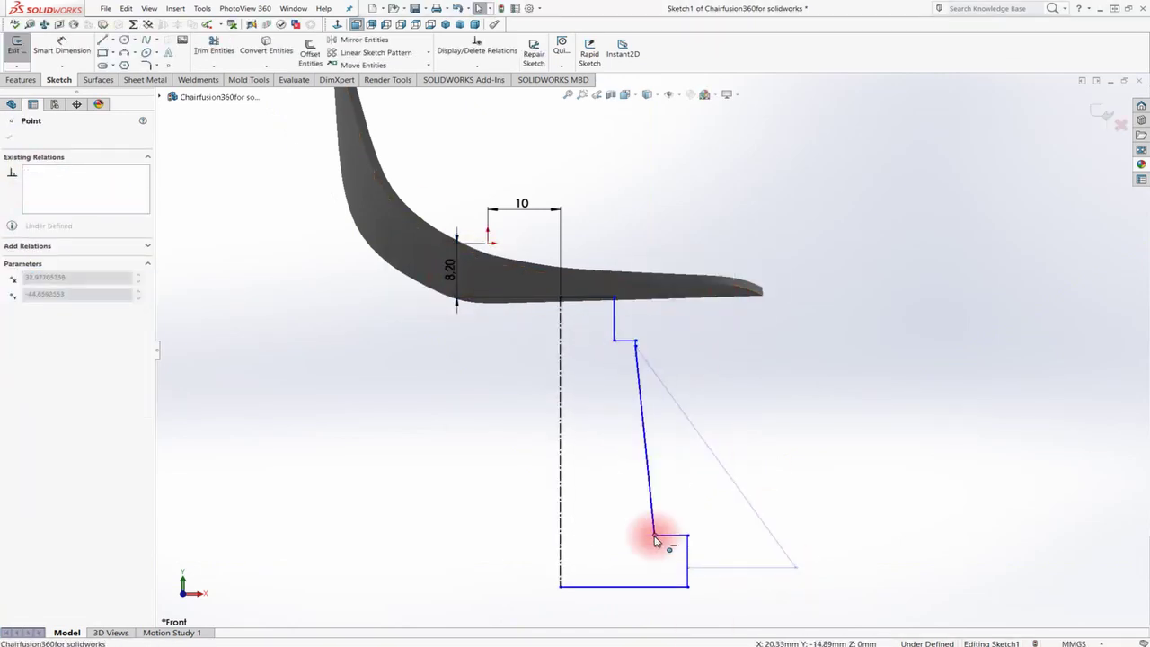
{"action": "left_click_drag", "start_coordinate": [687, 565], "coordinate": [688, 577]}
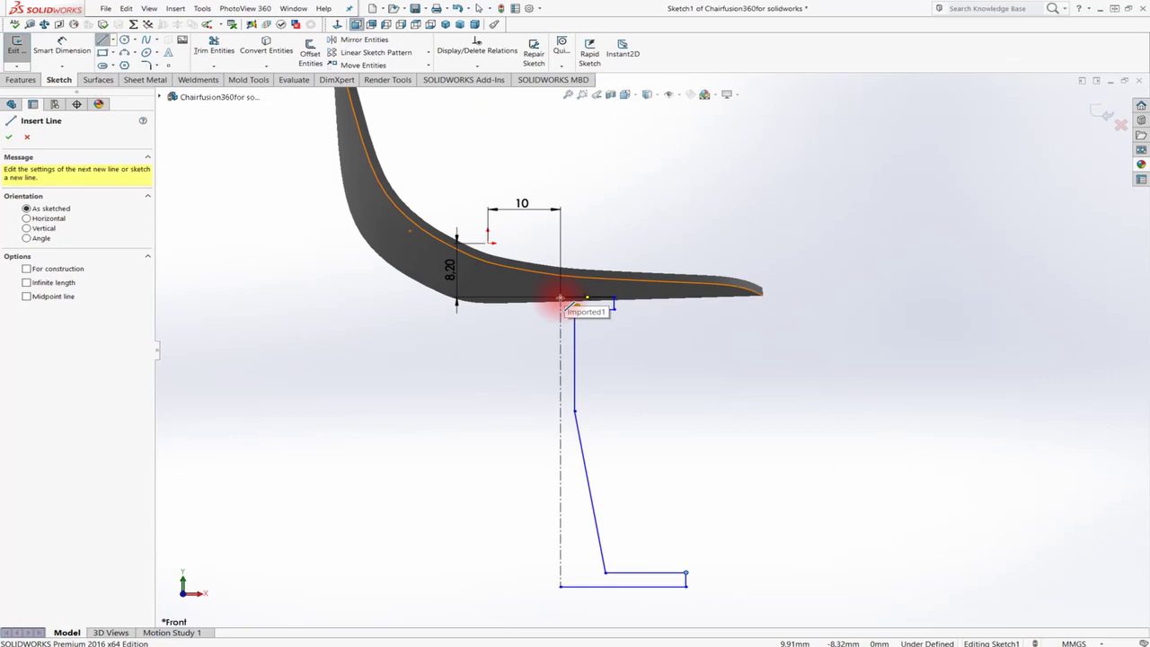
Exit the sketch and revolve the pedestal profile around the centerline.
{"action": "left_click", "coordinate": [16, 50]}
{"action": "left_click", "coordinate": [20, 80]}
{"action": "left_click", "coordinate": [62, 52]}
{"action": "left_click", "coordinate": [9, 137]}
Apply a 0.5 mm fillet to the mounting disc under the seat.
{"action": "middle_click_drag", "start_coordinate": [665, 306], "coordinate": [742, 341]}
{"action": "left_click", "coordinate": [366, 48]}
{"action": "double_click", "coordinate": [76, 341]}
{"action": "type", "text": "0."}
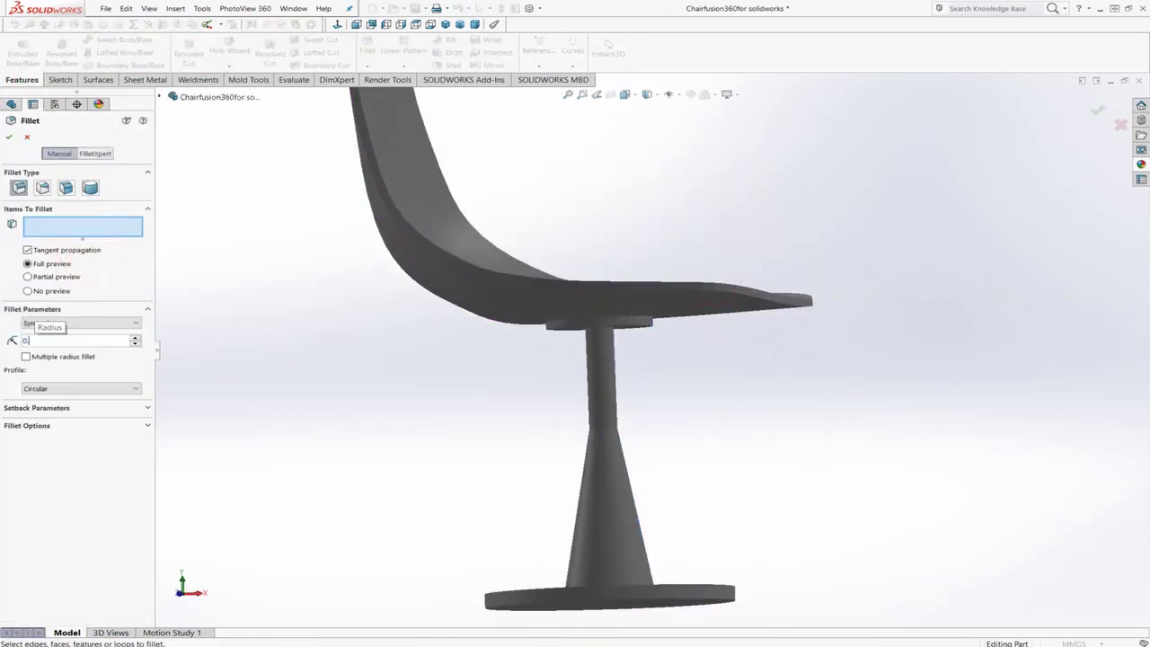
{"action": "type", "text": "5"}
{"action": "scroll", "coordinate": [645, 368], "scroll_direction": "down", "scroll_amount": 4}
{"action": "left_click", "coordinate": [441, 261]}
{"action": "left_click", "coordinate": [560, 286]}
{"action": "right_click", "coordinate": [560, 285]}
Fillet the junction between the pedestal's column and its cone, raising the radius to at least 30.5 mm.
{"action": "left_click", "coordinate": [366, 47]}
{"action": "left_click", "coordinate": [598, 364]}
{"action": "left_click", "coordinate": [134, 338]}
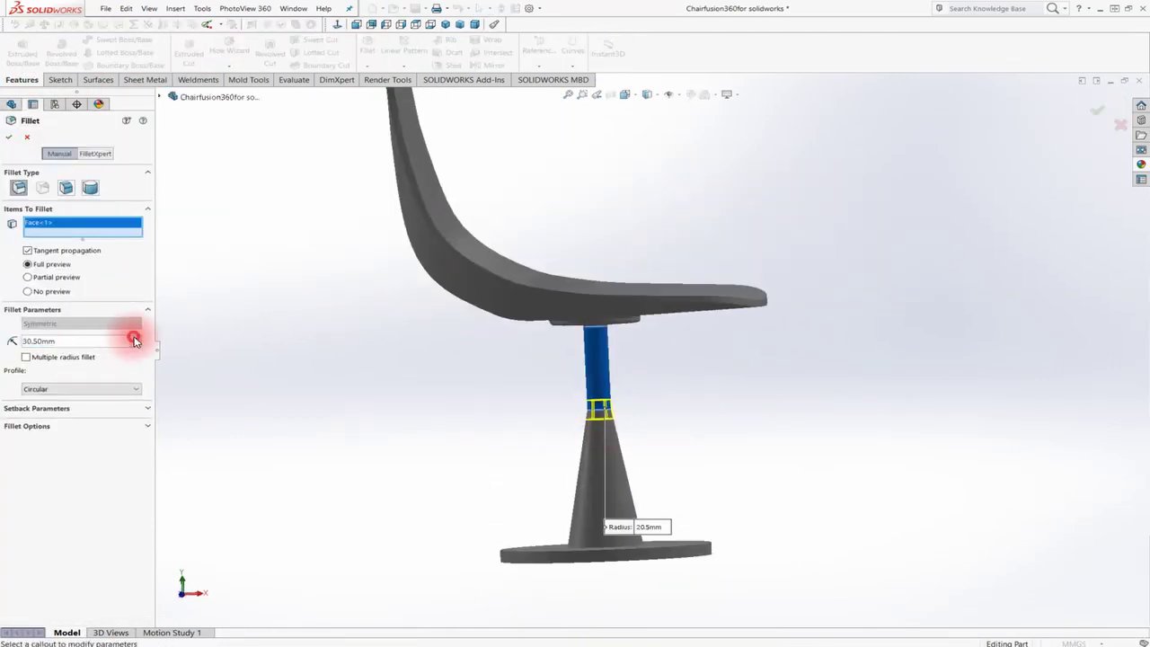
{"action": "left_click", "coordinate": [134, 338]}
{"action": "key", "text": "Return"}
Fillet the upper edge of the pedestal's base disc with a 0.1 mm radius.
{"action": "key", "text": "Return"}
{"action": "middle_click_drag", "start_coordinate": [607, 504], "coordinate": [611, 547]}
{"action": "left_click", "coordinate": [624, 567]}
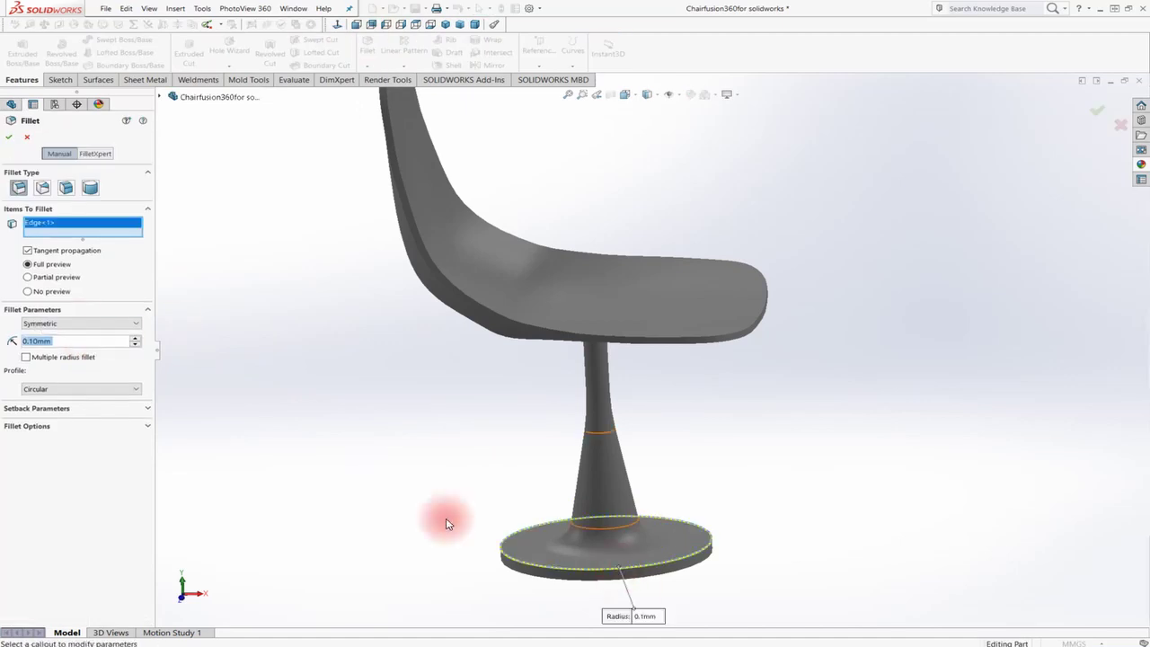
{"action": "type", "text": "0.1"}
{"action": "left_click", "coordinate": [9, 136]}
Fillet the upper and lower rim edges of the chair seat with a 0.1 mm radius.
{"action": "left_click", "coordinate": [725, 339]}
{"action": "scroll", "coordinate": [725, 340], "scroll_direction": "down", "scroll_amount": 3}
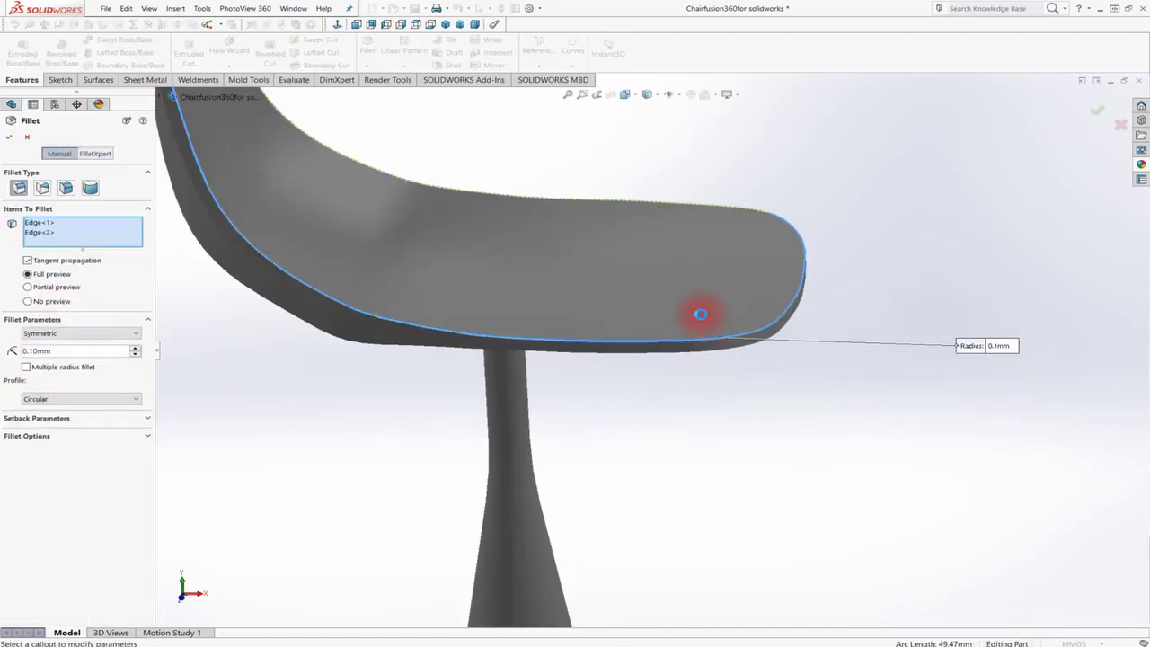
{"action": "scroll", "coordinate": [740, 330], "scroll_direction": "down", "scroll_amount": 5}
{"action": "left_click", "coordinate": [666, 334]}
{"action": "left_click", "coordinate": [82, 154]}
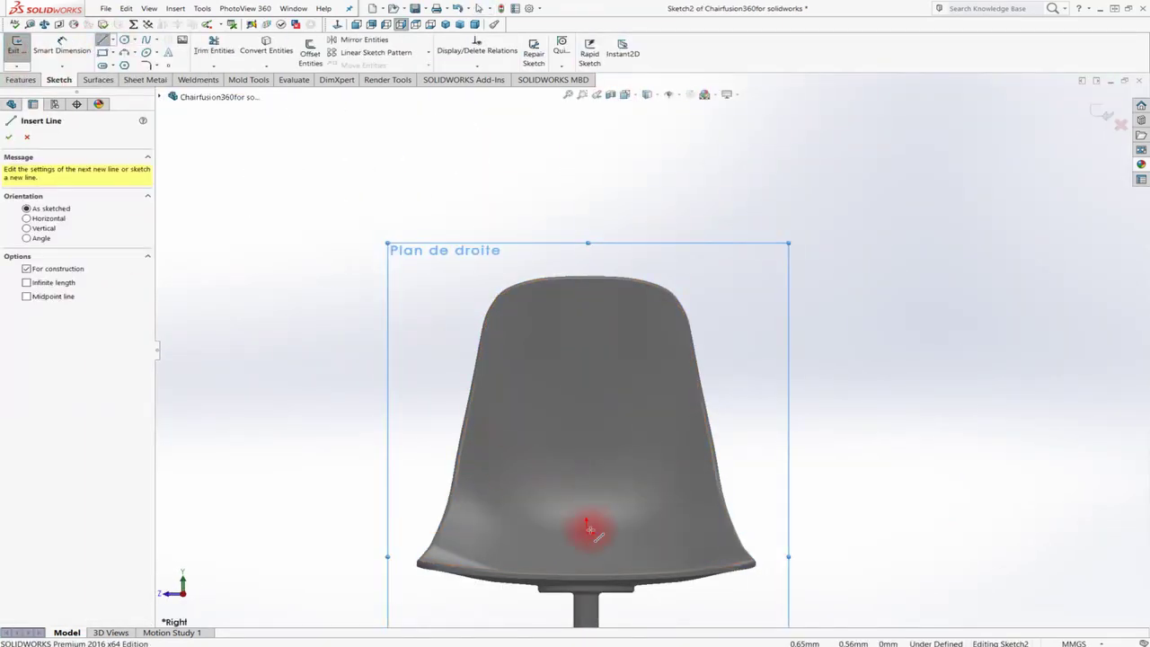
On Plan de droite, sketch a vertical construction line up from the origin and a flat ellipse centred on it near the backrest's upper edge.
{"action": "left_click_drag", "start_coordinate": [589, 530], "coordinate": [586, 229]}
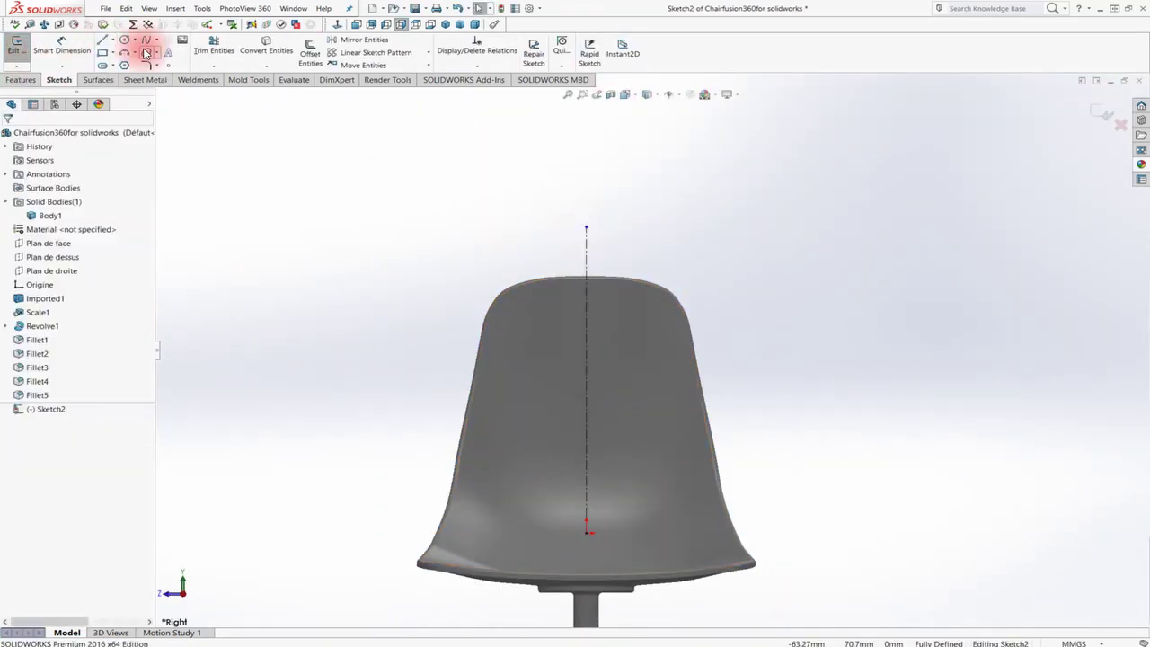
{"action": "left_click", "coordinate": [146, 51]}
{"action": "left_click", "coordinate": [586, 302]}
{"action": "left_click", "coordinate": [614, 307]}
{"action": "scroll", "coordinate": [607, 304], "scroll_direction": "down", "scroll_amount": 3}
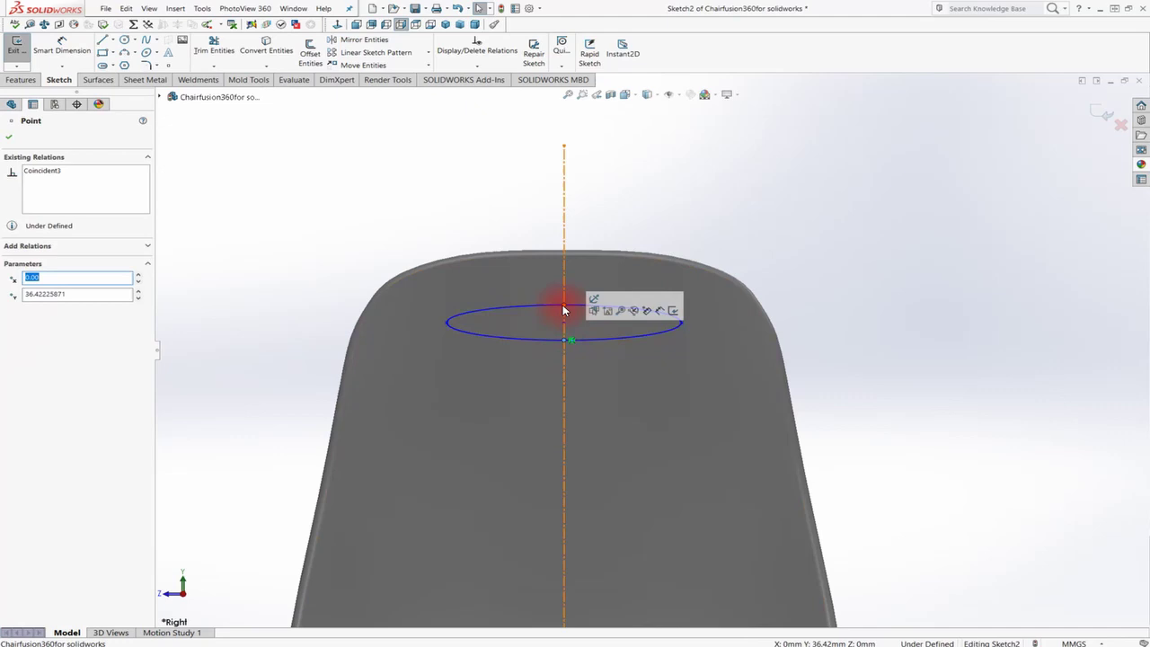
Align the ellipse with the construction line and adjust its shape and position on the upper backrest.
{"action": "left_click_drag", "start_coordinate": [565, 307], "coordinate": [566, 275]}
{"action": "left_click", "coordinate": [589, 277]}
{"action": "scroll", "coordinate": [650, 349], "scroll_direction": "up", "scroll_amount": 4}
{"action": "left_click_drag", "start_coordinate": [616, 344], "coordinate": [617, 335]}
{"action": "middle_click_drag", "start_coordinate": [629, 342], "coordinate": [701, 338]}
Exit the sketch and start an extruded cut of the ellipse towards the chair backrest.
{"action": "left_click", "coordinate": [1100, 111]}
{"action": "left_click", "coordinate": [188, 52]}
{"action": "middle_click_drag", "start_coordinate": [513, 292], "coordinate": [561, 306]}
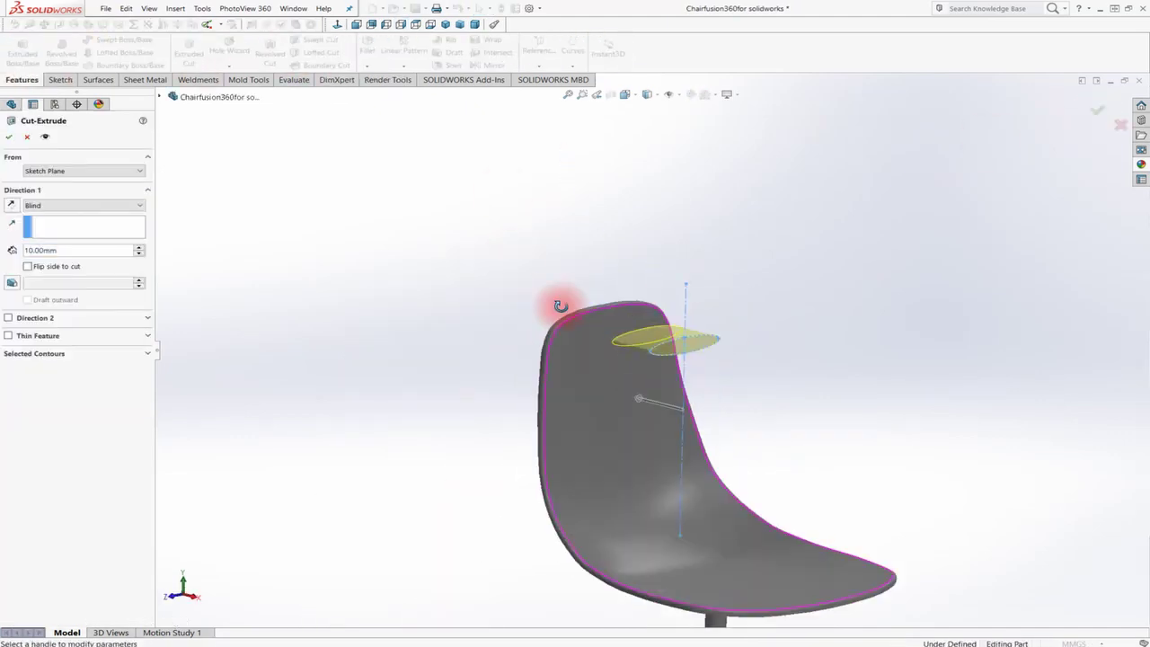